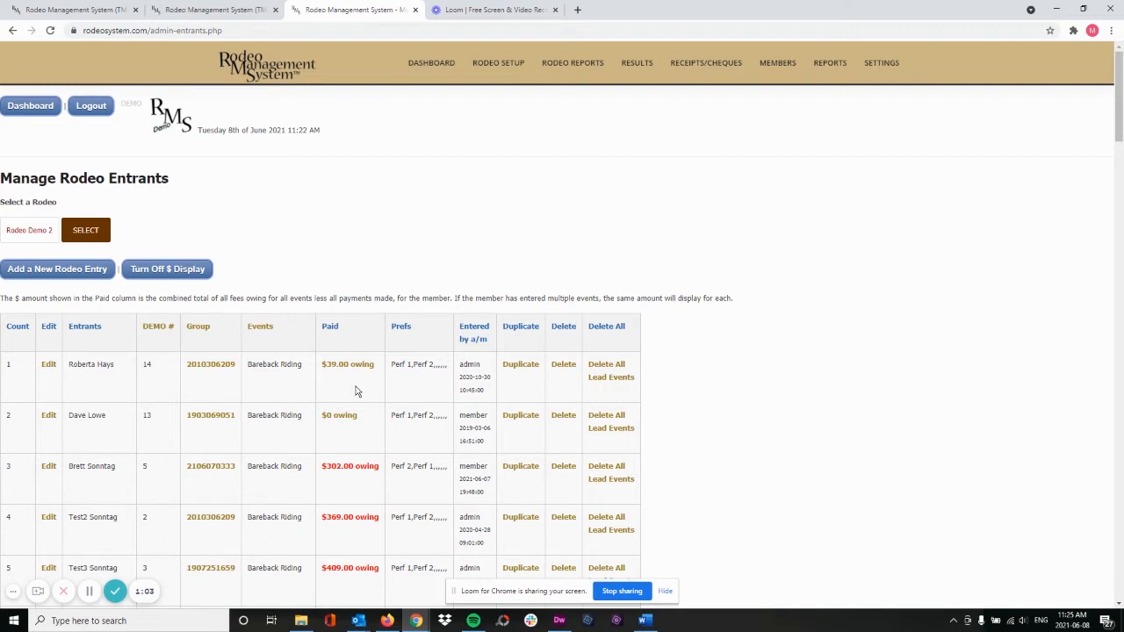
# Turn the owed-amount display off and back on, and reload the entrants for Rodeo Demo 2
pyautogui.click(175, 274)
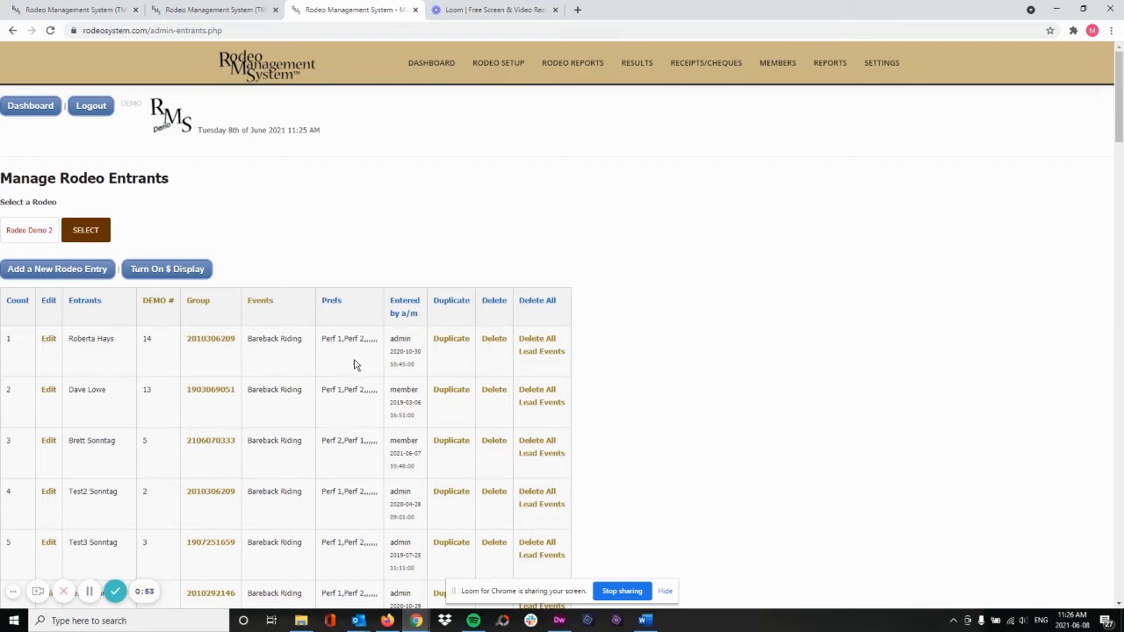
pyautogui.click(168, 269)
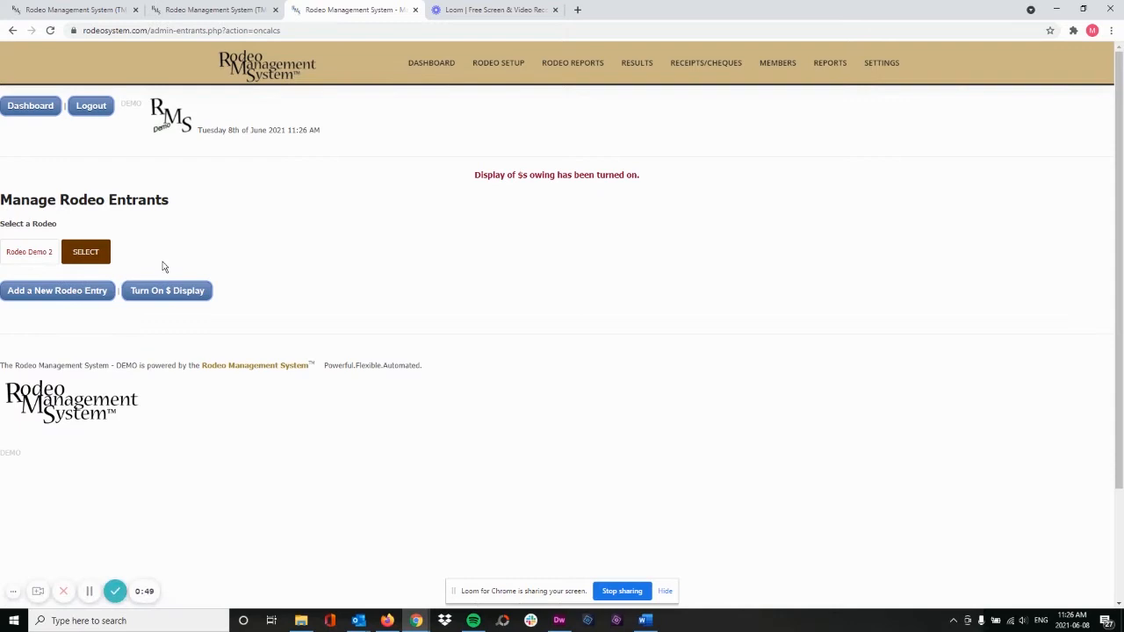
pyautogui.click(92, 253)
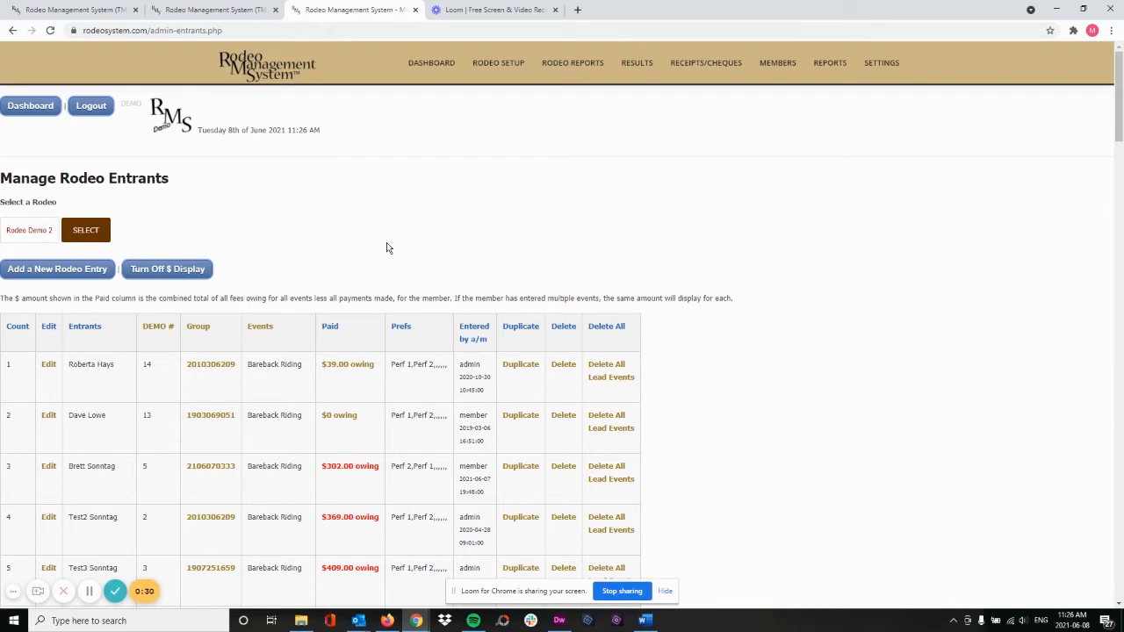
# Search the entrants page for the Steer Wrestling entrant's first name and check both matches, ending on the Steer Wrestling entry
pyautogui.hotkey('ctrl', 'f')
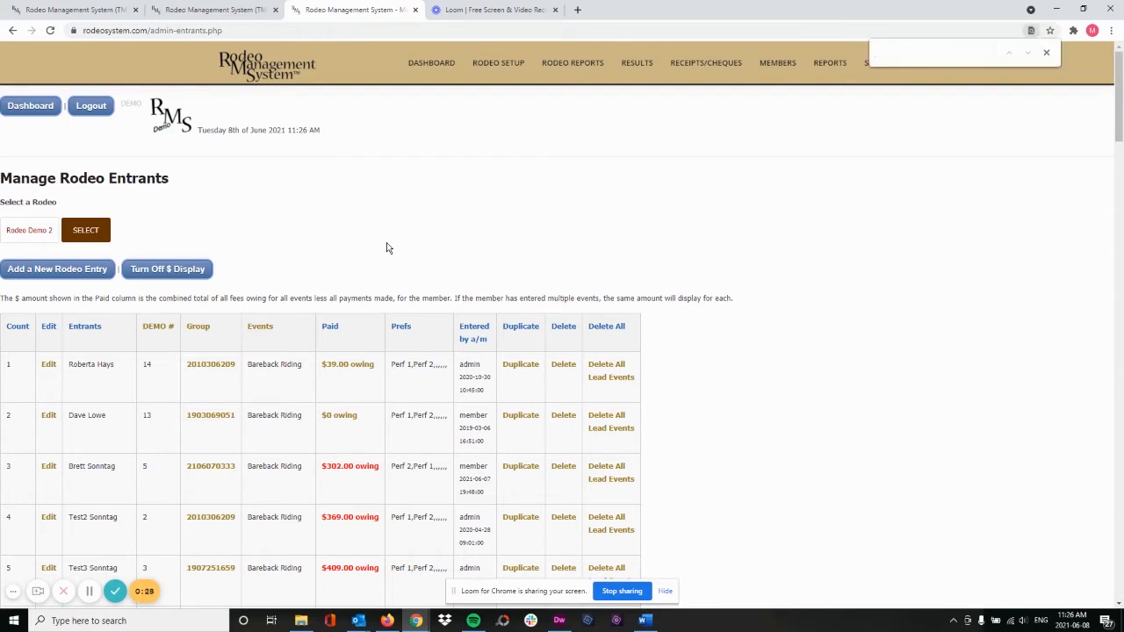
pyautogui.write('rusty')
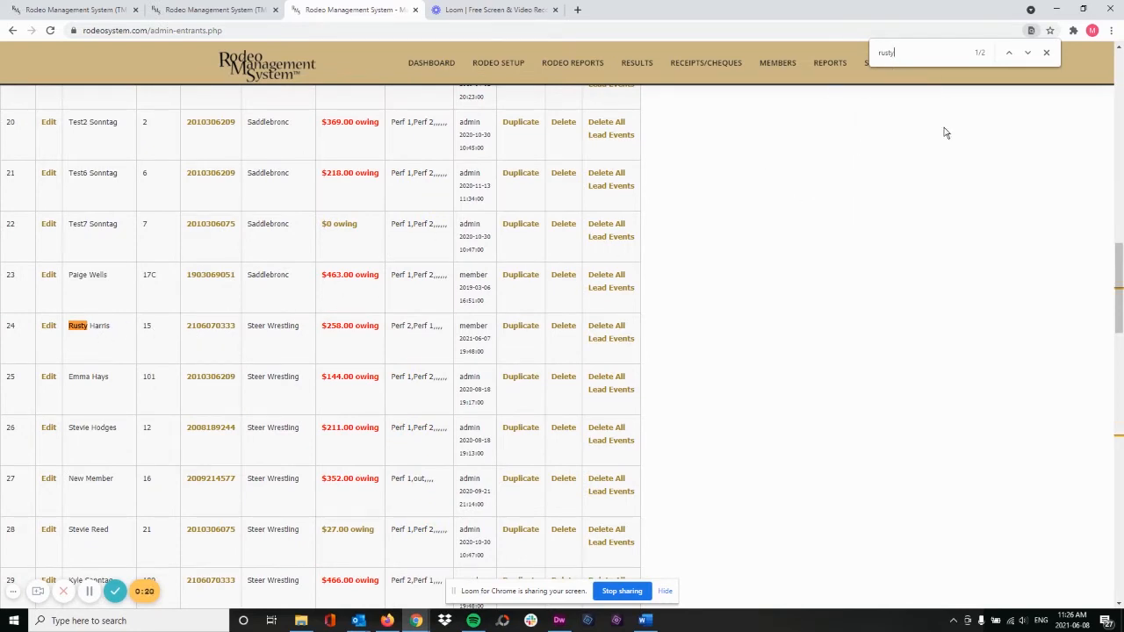
pyautogui.click(1027, 53)
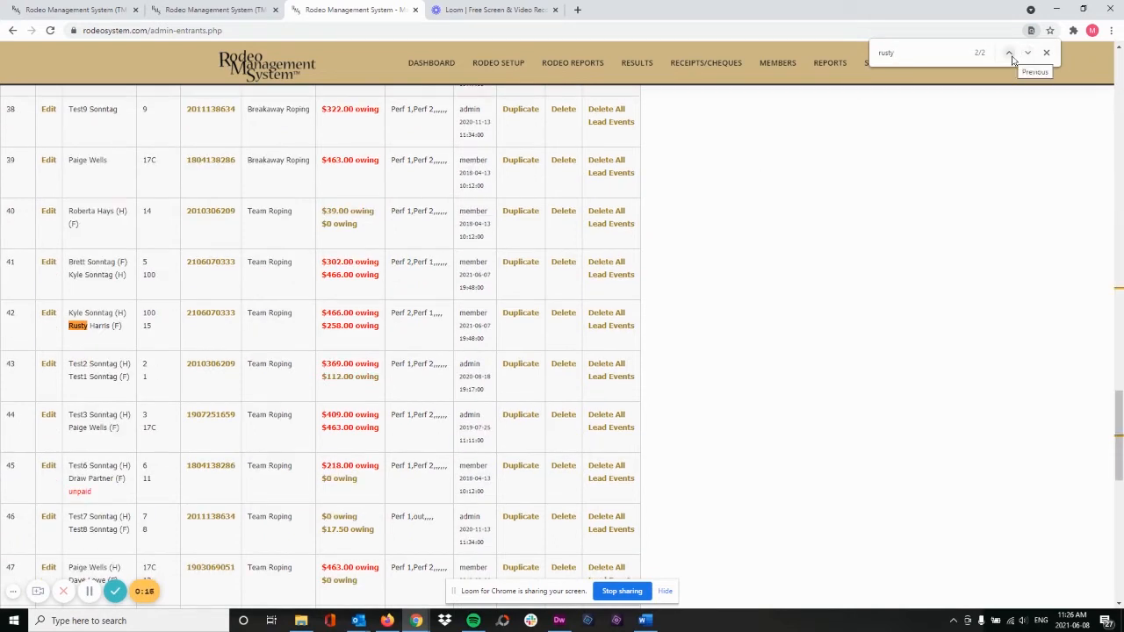
pyautogui.click(1010, 54)
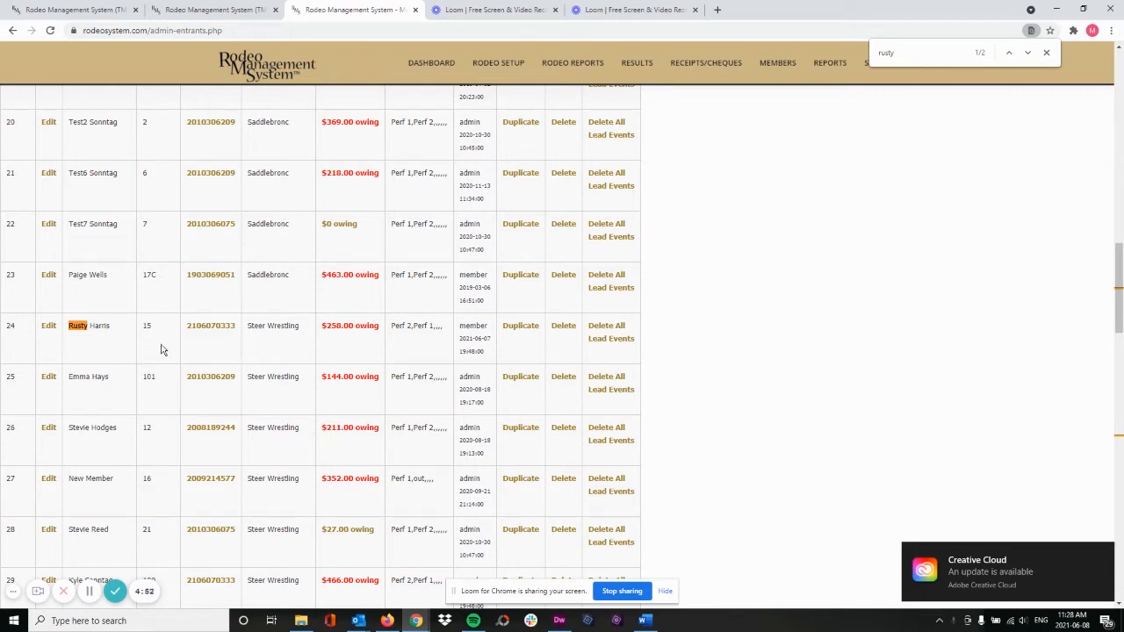
# Change the event of the highlighted Steer Wrestling entry to Saddlebronc and submit the update
pyautogui.click(49, 327)
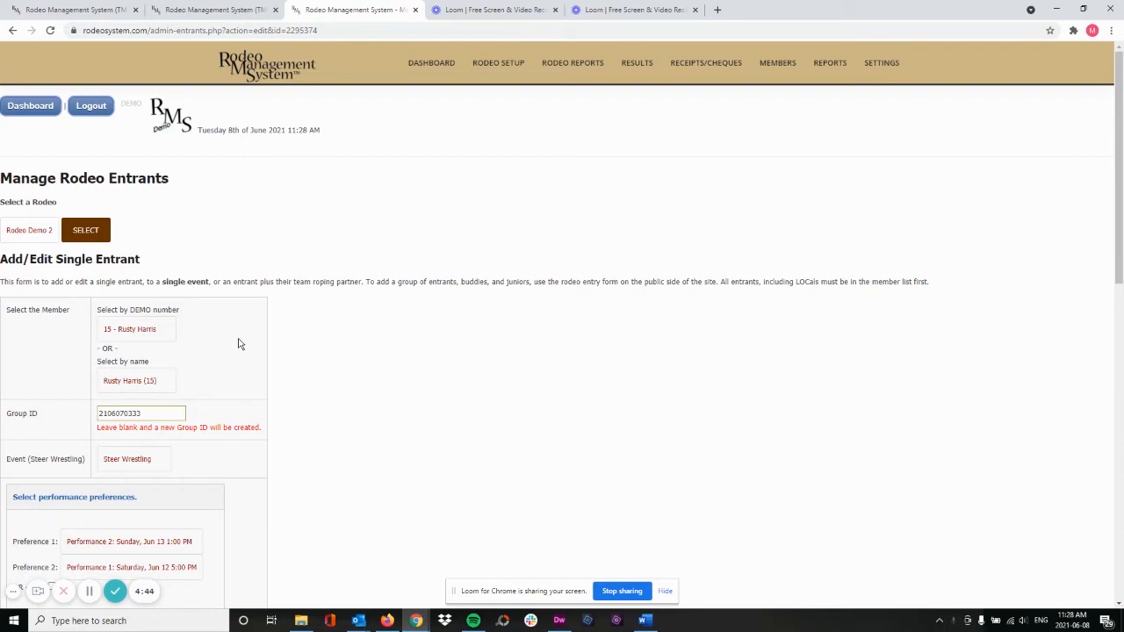
pyautogui.scroll(-1, 240, 344)
pyautogui.click(142, 406)
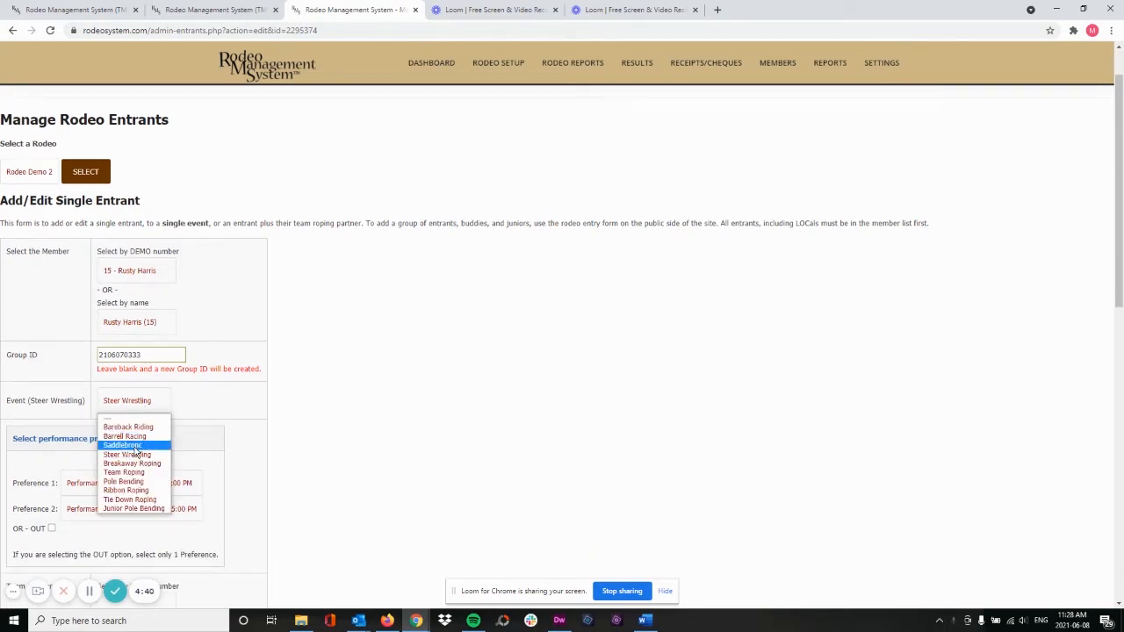
pyautogui.click(131, 446)
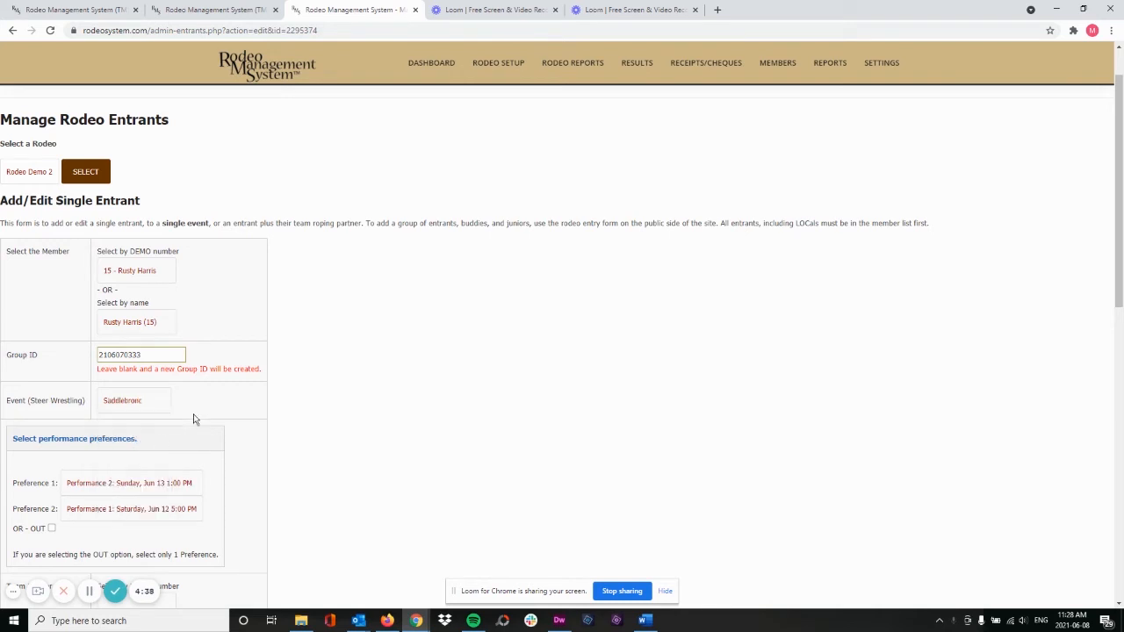
pyautogui.scroll(-3, 206, 396)
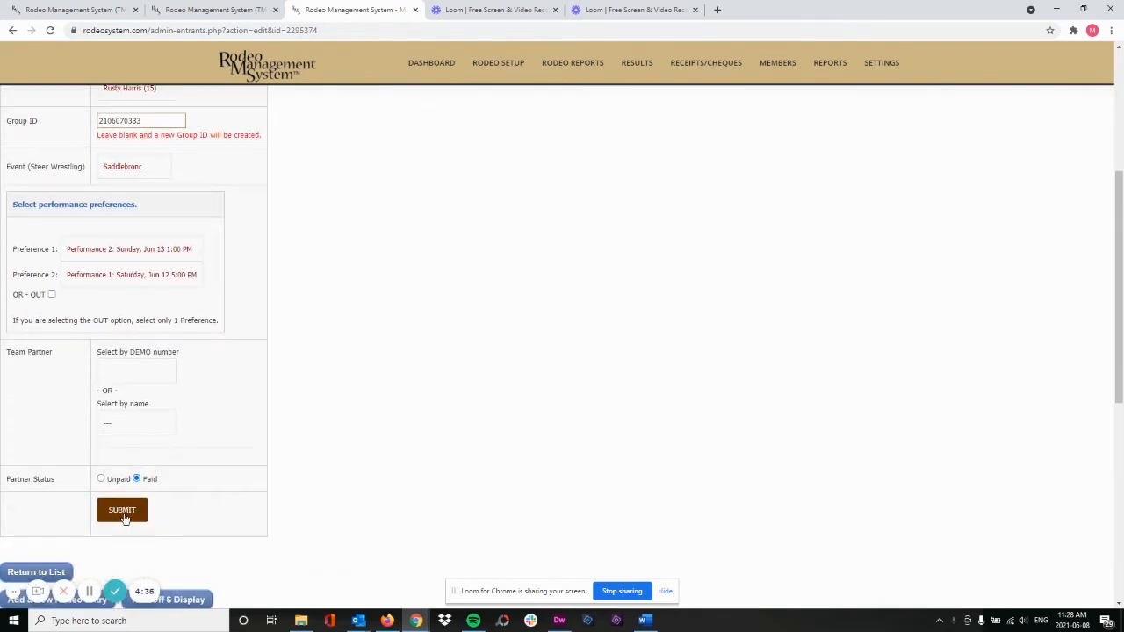
pyautogui.click(123, 515)
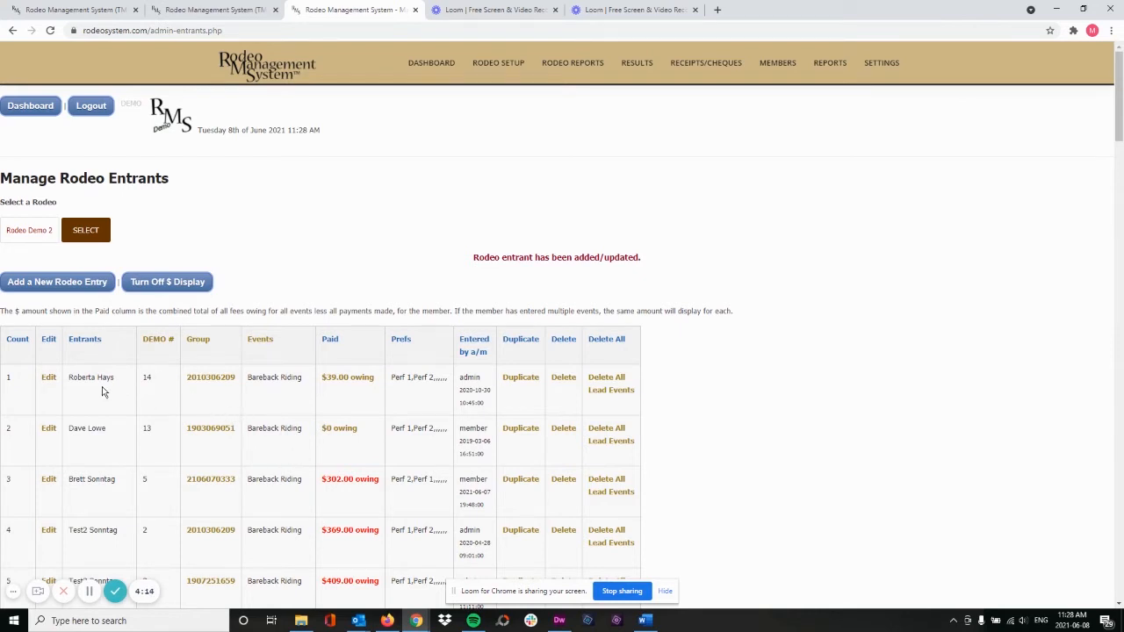
# In the group of the first listed Bareback Riding entrant, set the group preferences to Perf 2, then Perf 1, and save
pyautogui.click(211, 377)
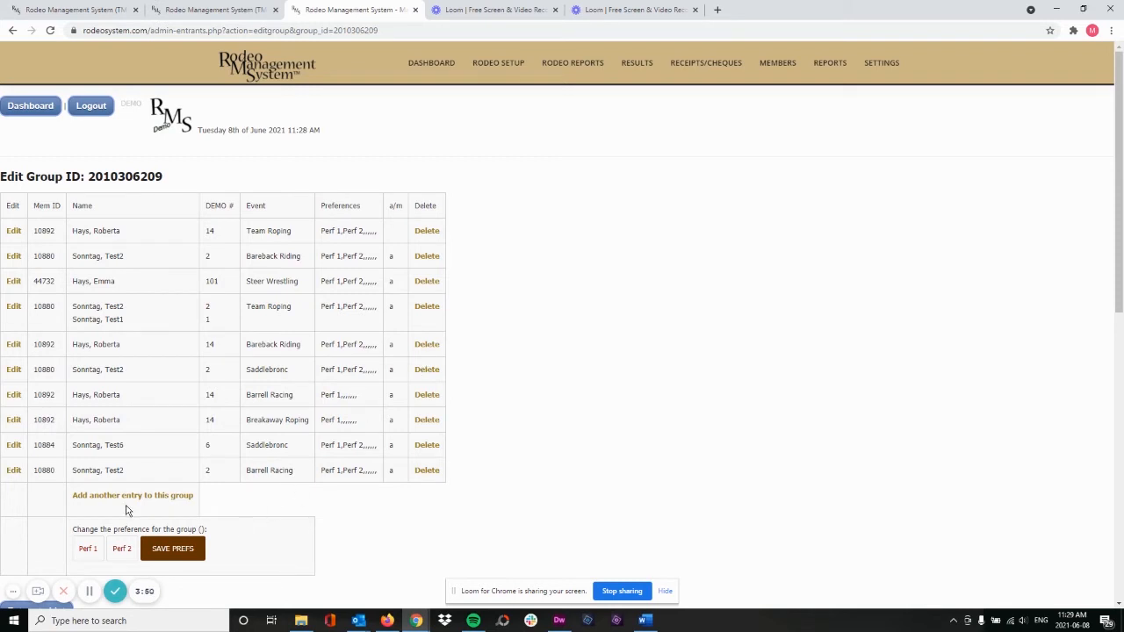
pyautogui.scroll(-1, 125, 507)
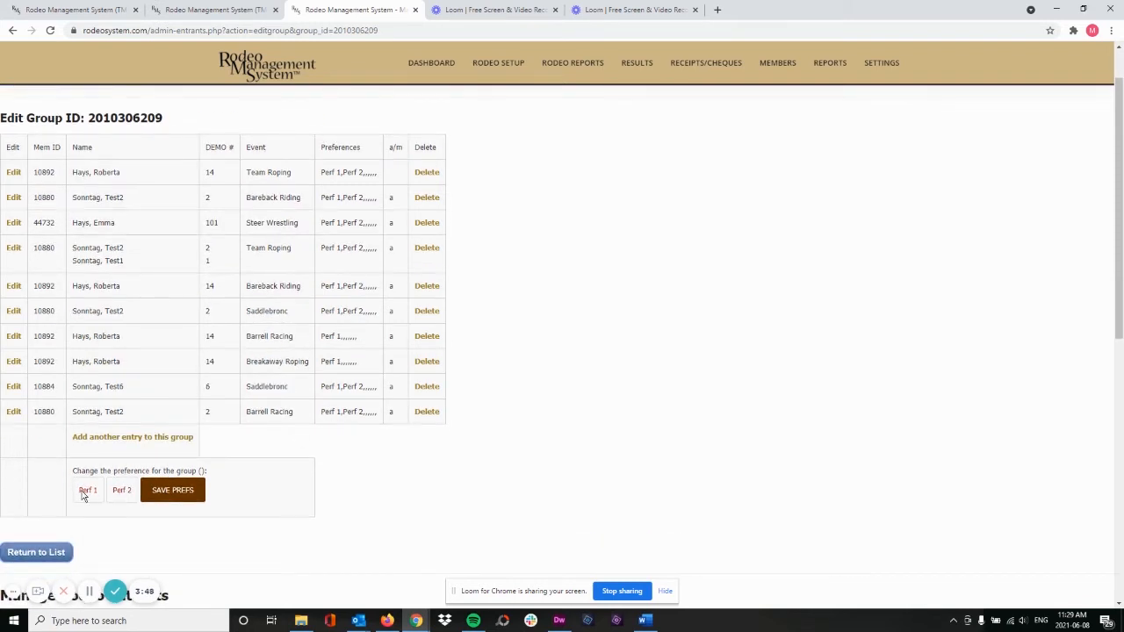
pyautogui.click(85, 491)
pyautogui.click(96, 517)
pyautogui.click(123, 492)
pyautogui.click(123, 526)
pyautogui.click(171, 496)
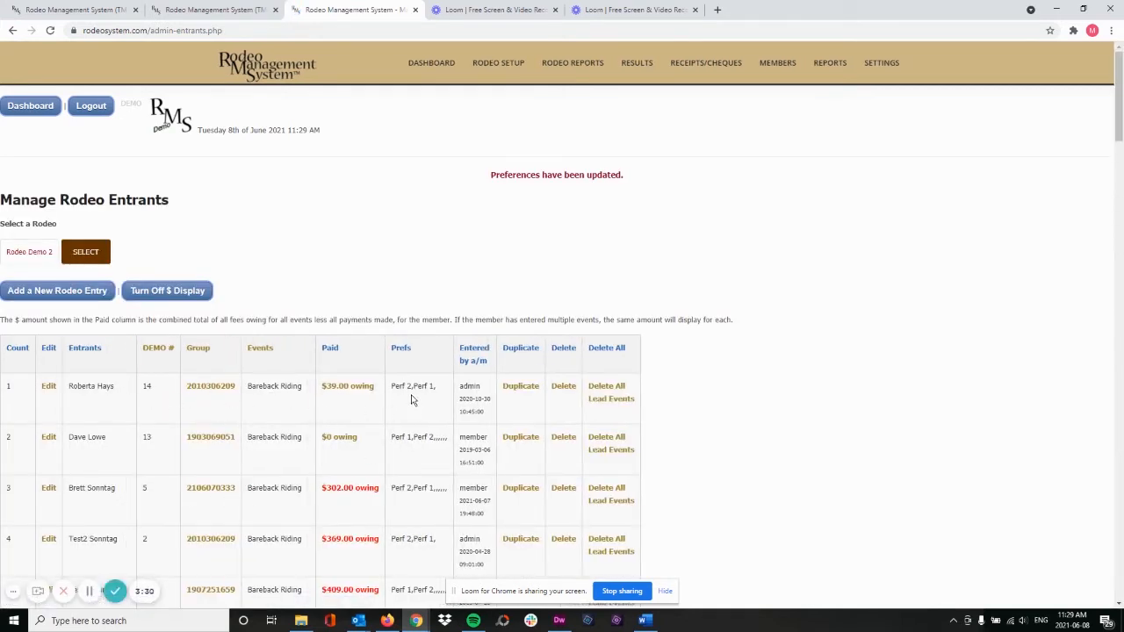
# Add a Barrell Racing entry for the first listed entrant to that entrant's existing group, keeping the group preferences, and submit it
pyautogui.click(202, 391)
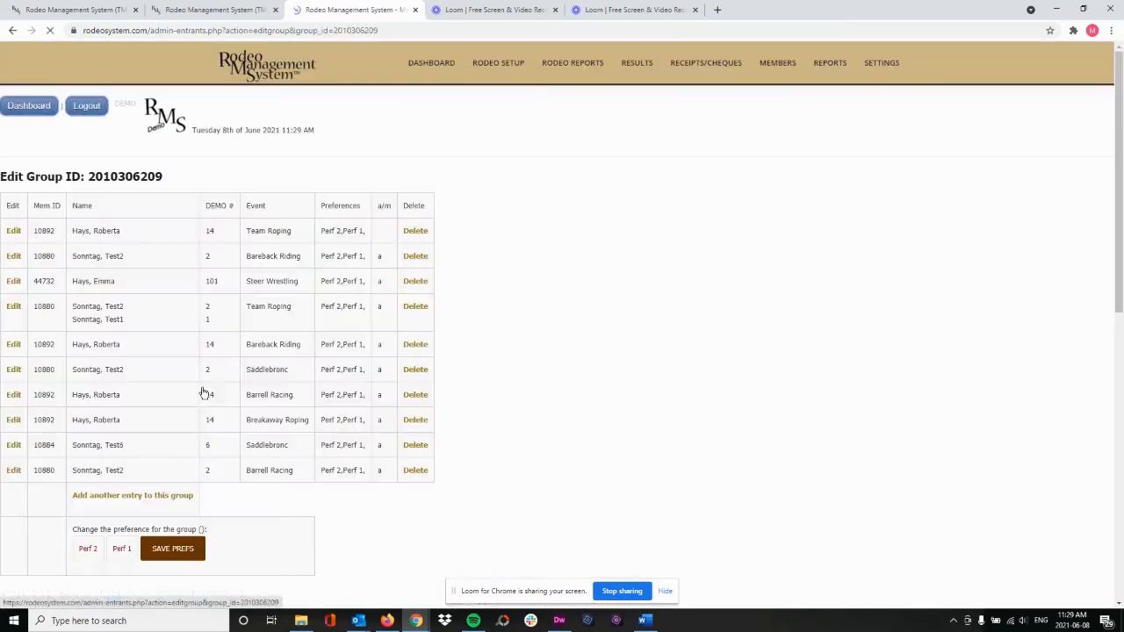
pyautogui.click(117, 502)
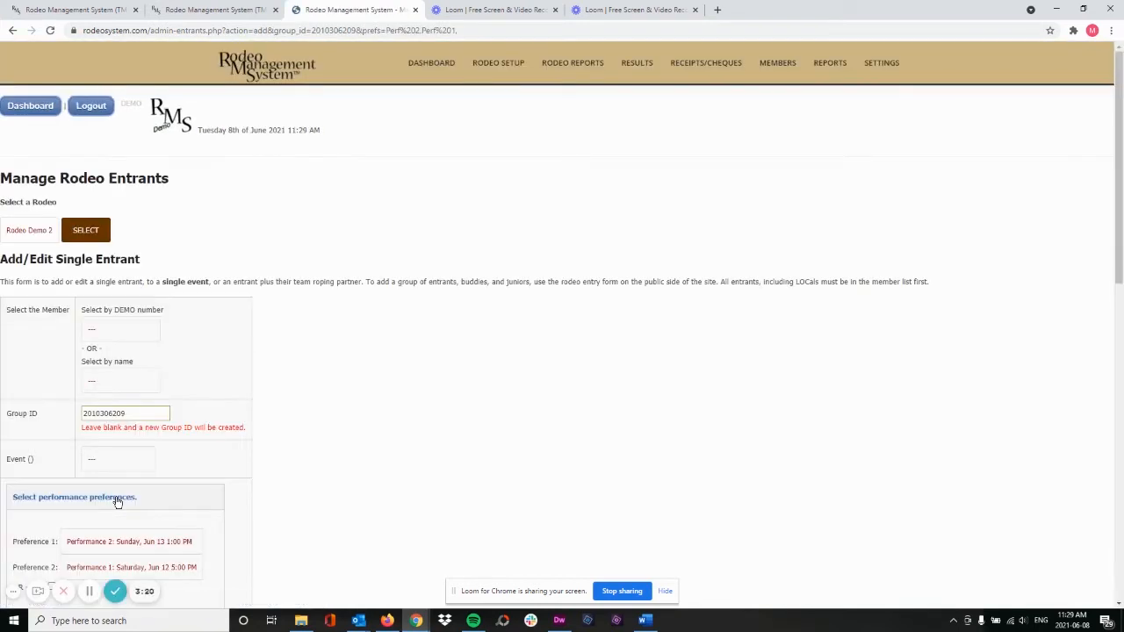
pyautogui.click(126, 332)
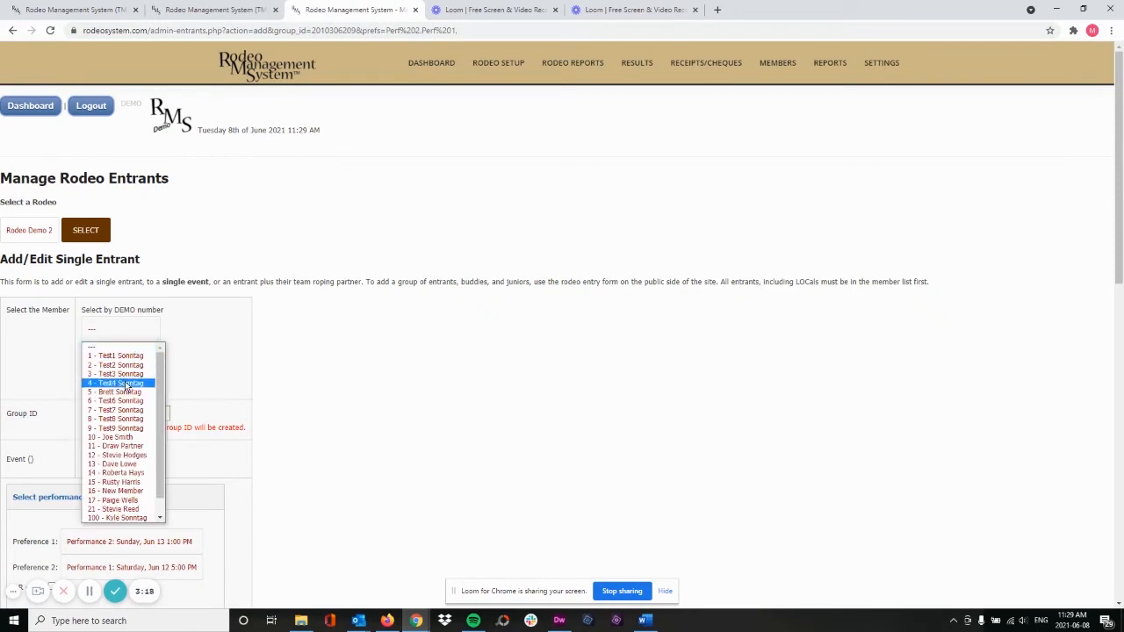
pyautogui.click(132, 475)
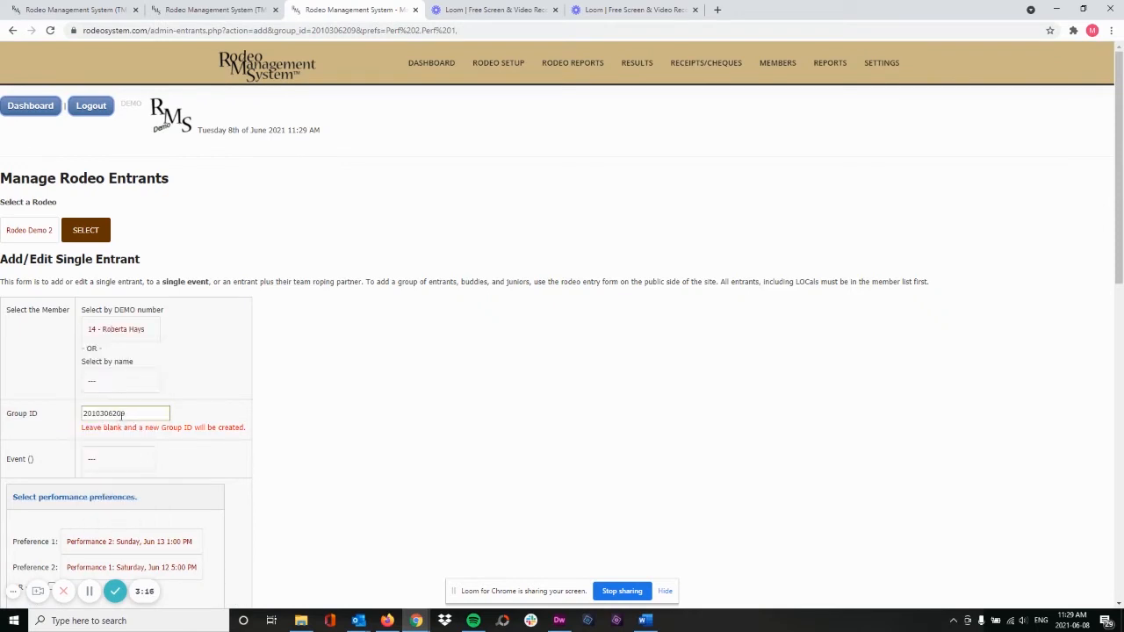
pyautogui.click(118, 459)
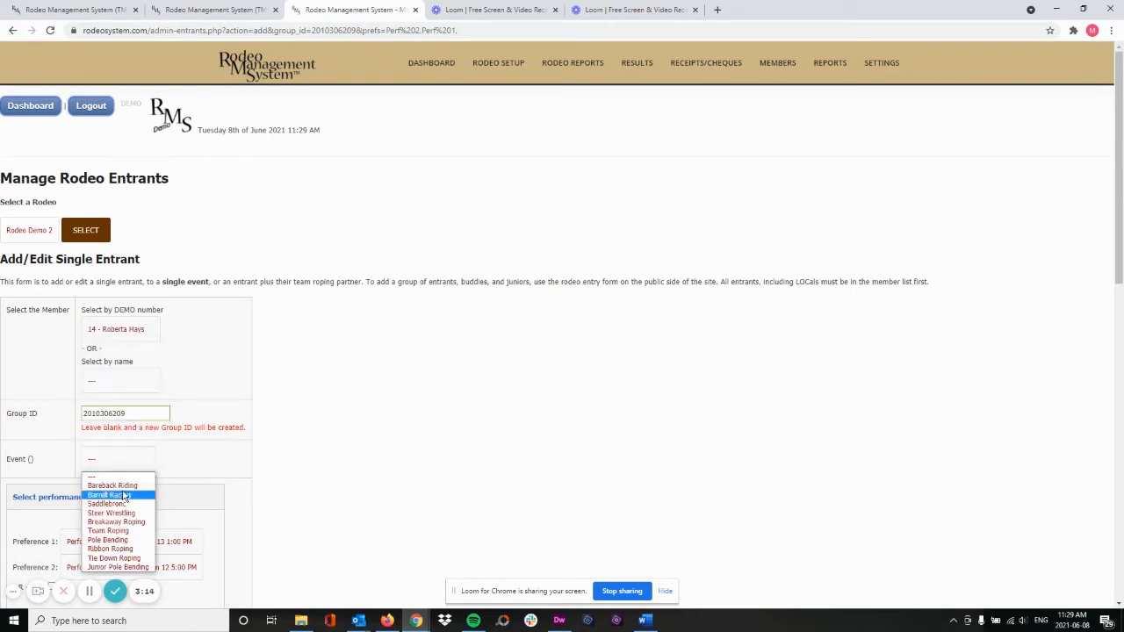
pyautogui.click(130, 495)
pyautogui.scroll(-2, 196, 445)
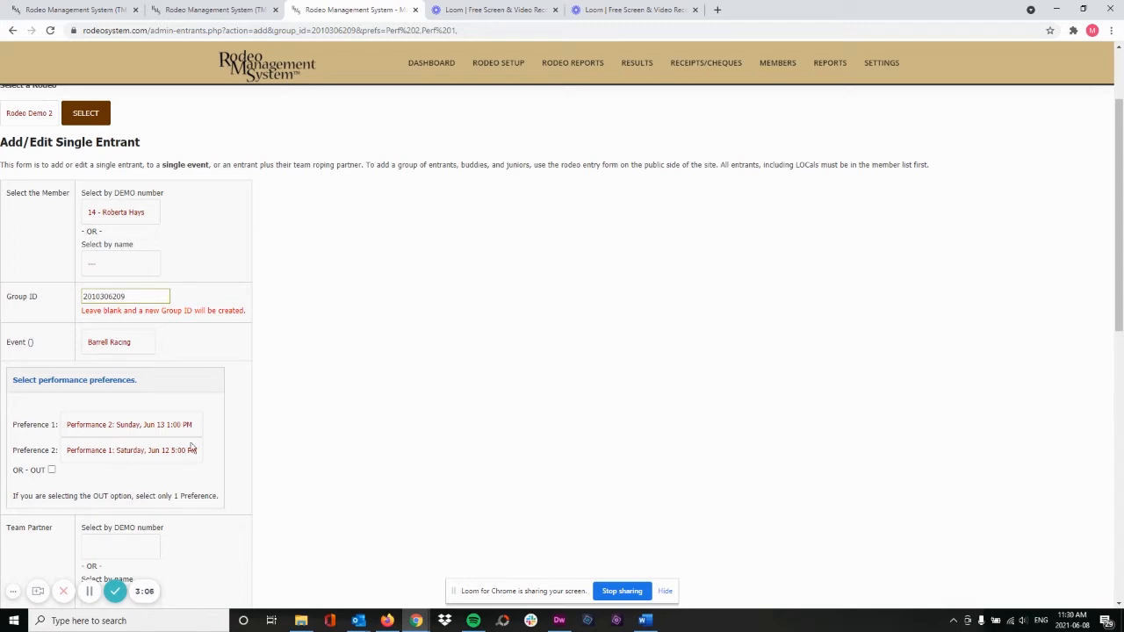
pyautogui.scroll(-3, 241, 443)
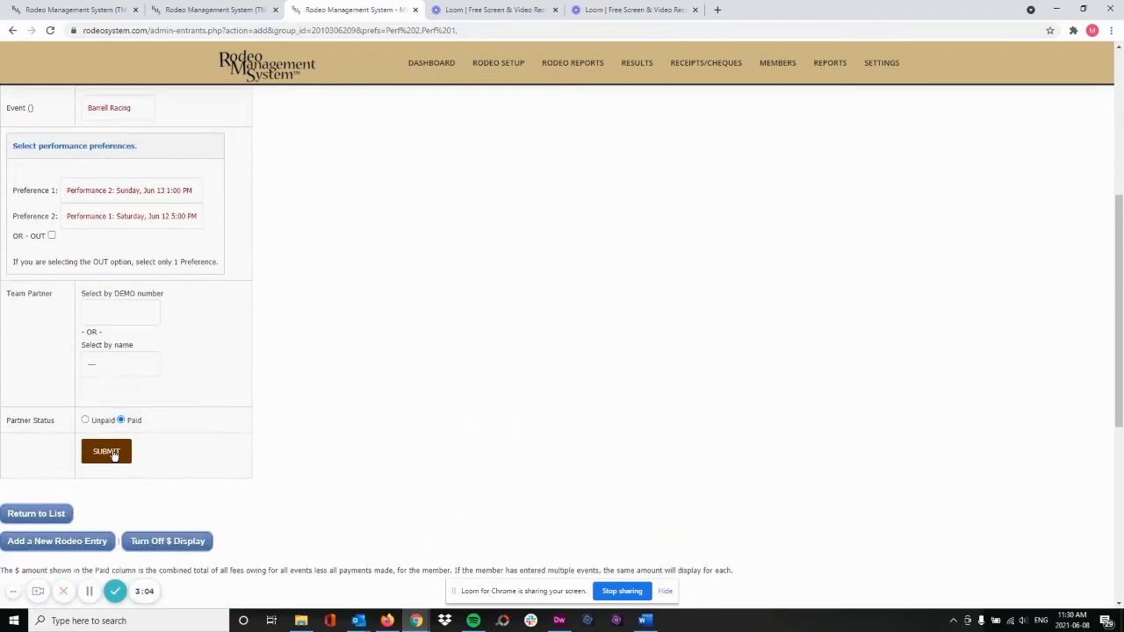
pyautogui.click(113, 455)
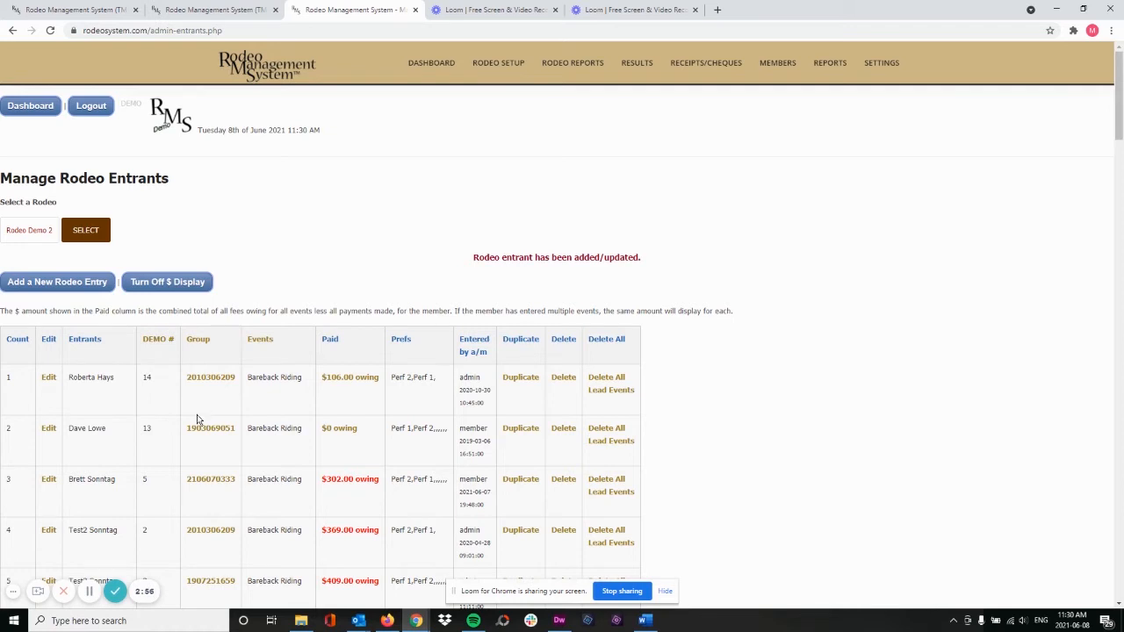
# Review the entries in the first listed entrant's group and return to the full entrants list
pyautogui.click(204, 380)
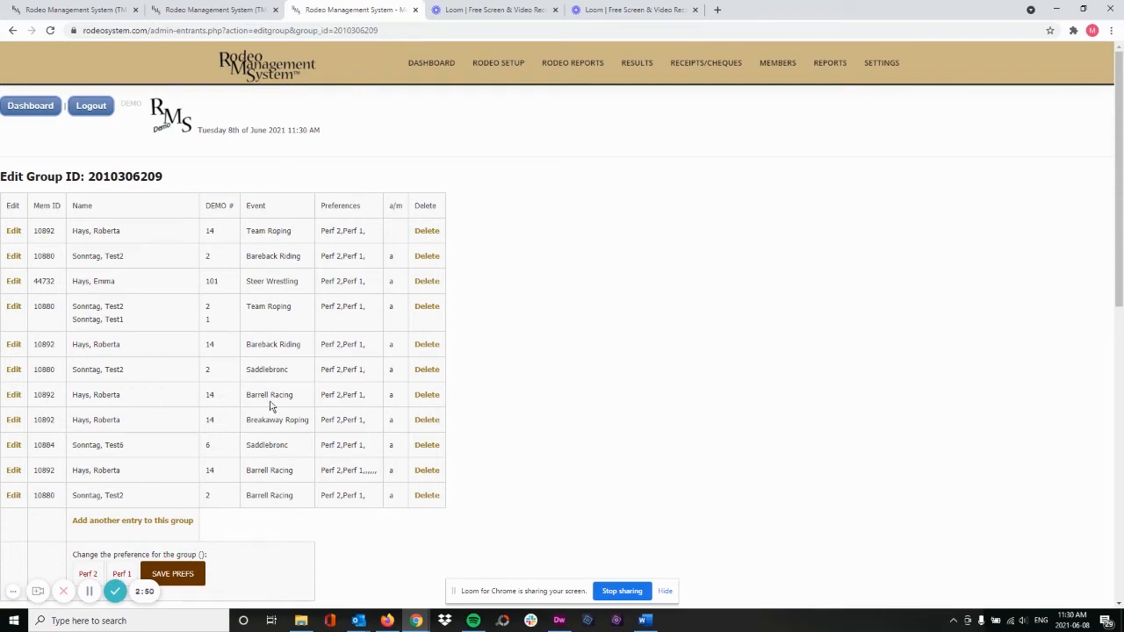
pyautogui.scroll(-3, 342, 483)
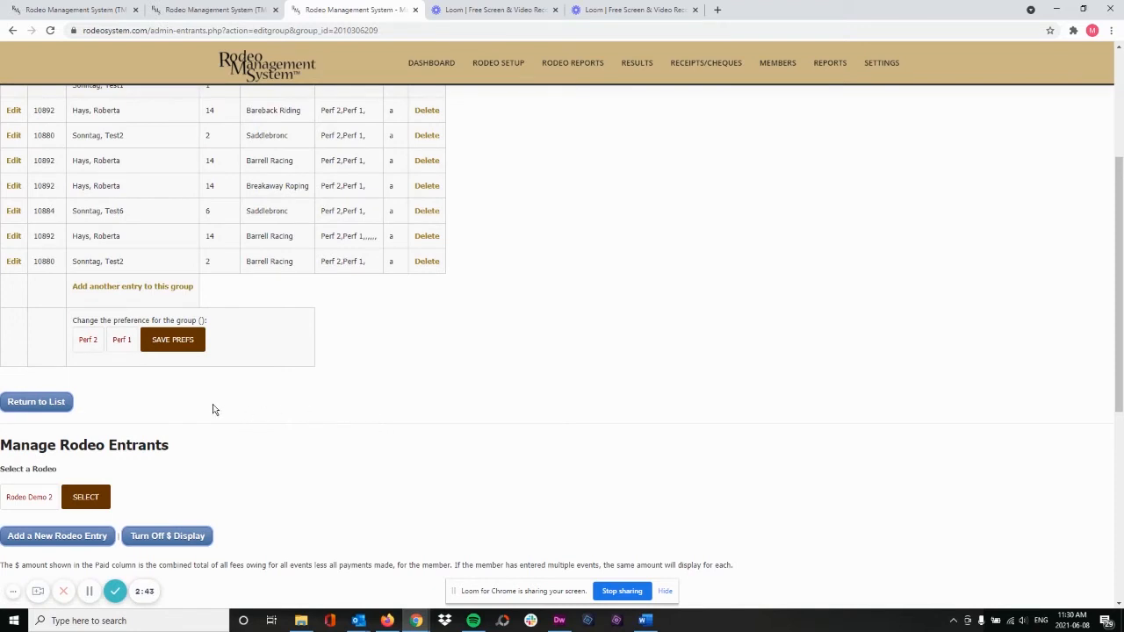
pyautogui.click(26, 405)
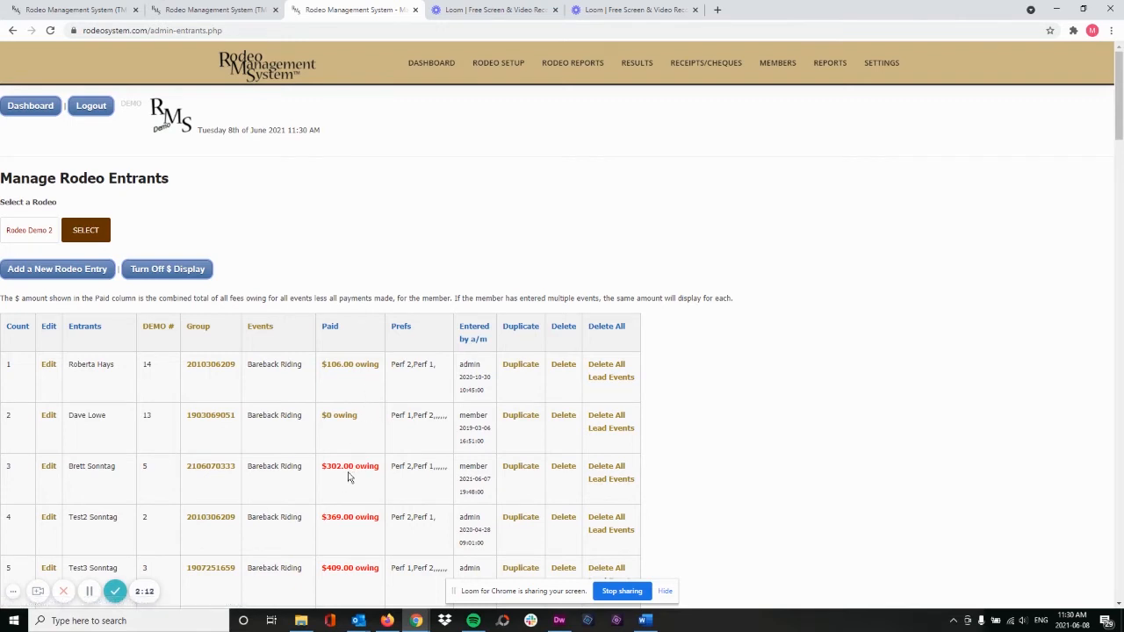
# Record a cash payment of 106 with type payment for the first listed entrant, save it and check the fee breakdown
pyautogui.click(339, 369)
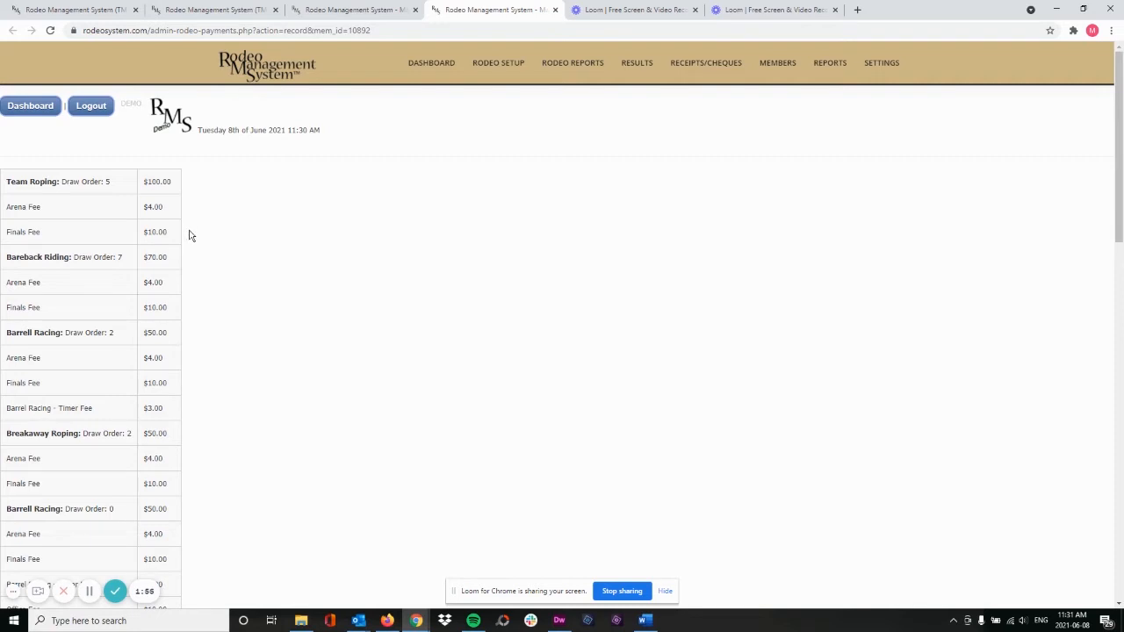
pyautogui.scroll(-3, 211, 286)
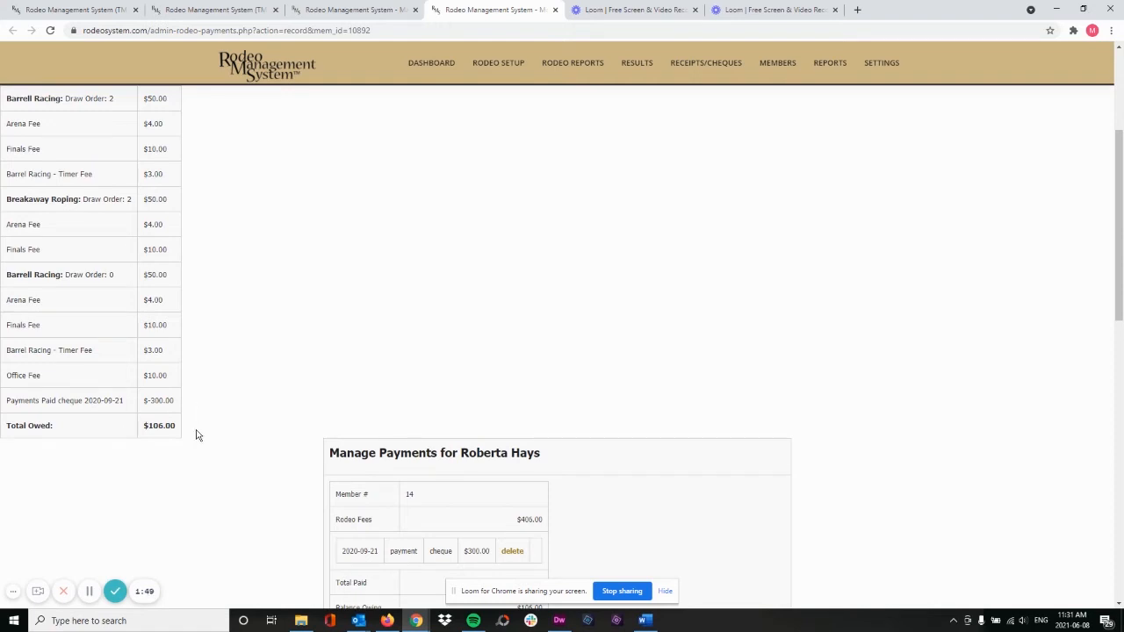
pyautogui.scroll(-3, 597, 361)
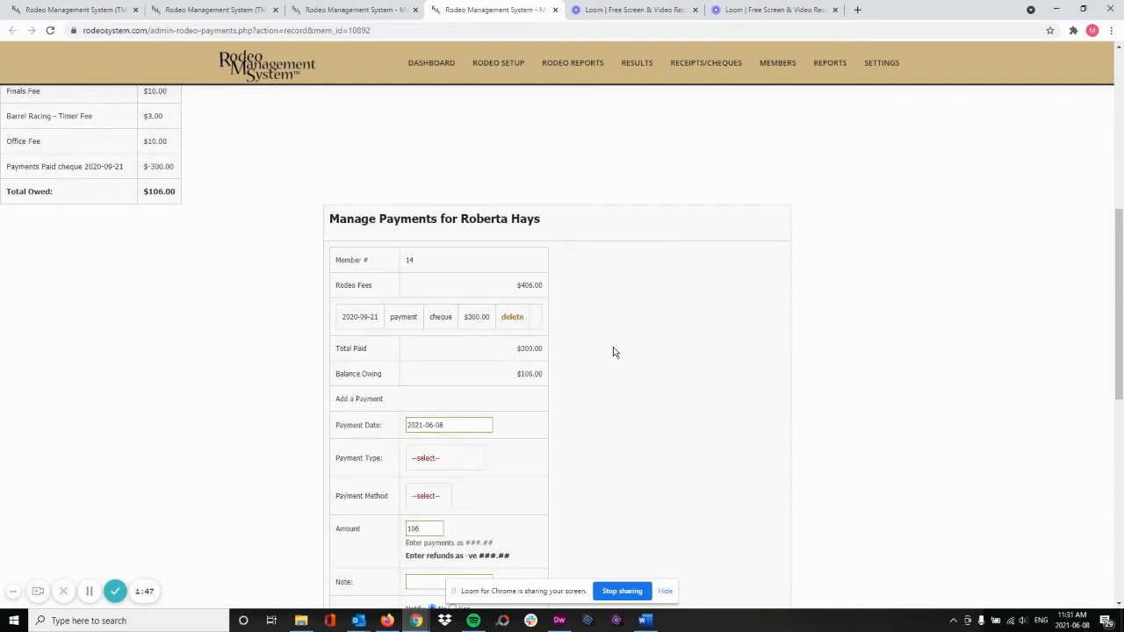
pyautogui.scroll(-1, 587, 358)
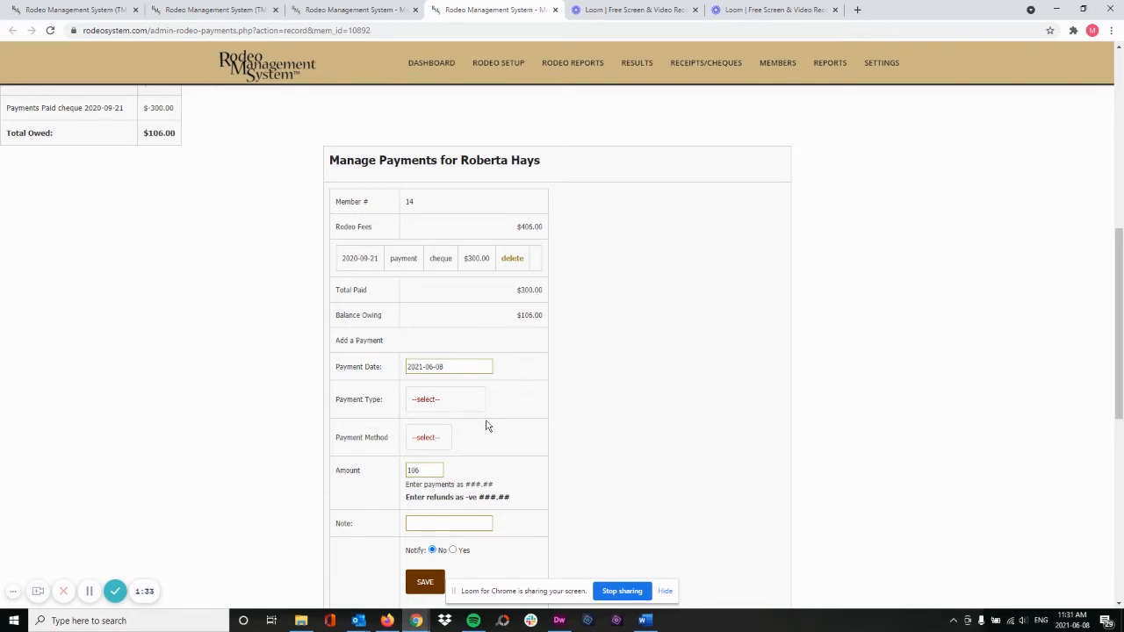
pyautogui.click(420, 405)
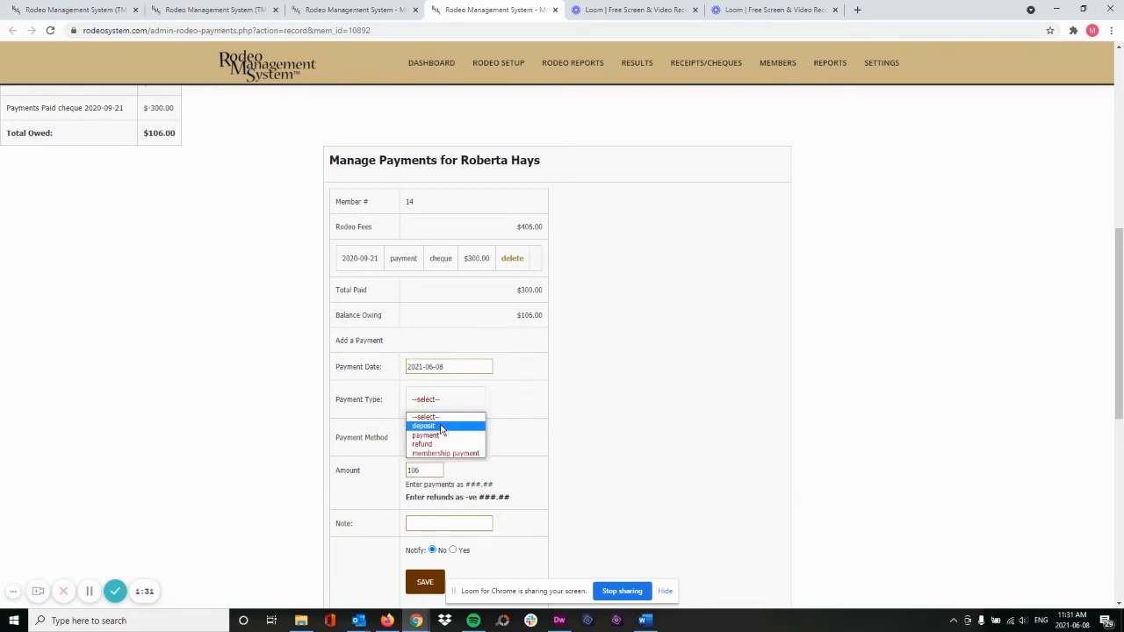
pyautogui.click(443, 436)
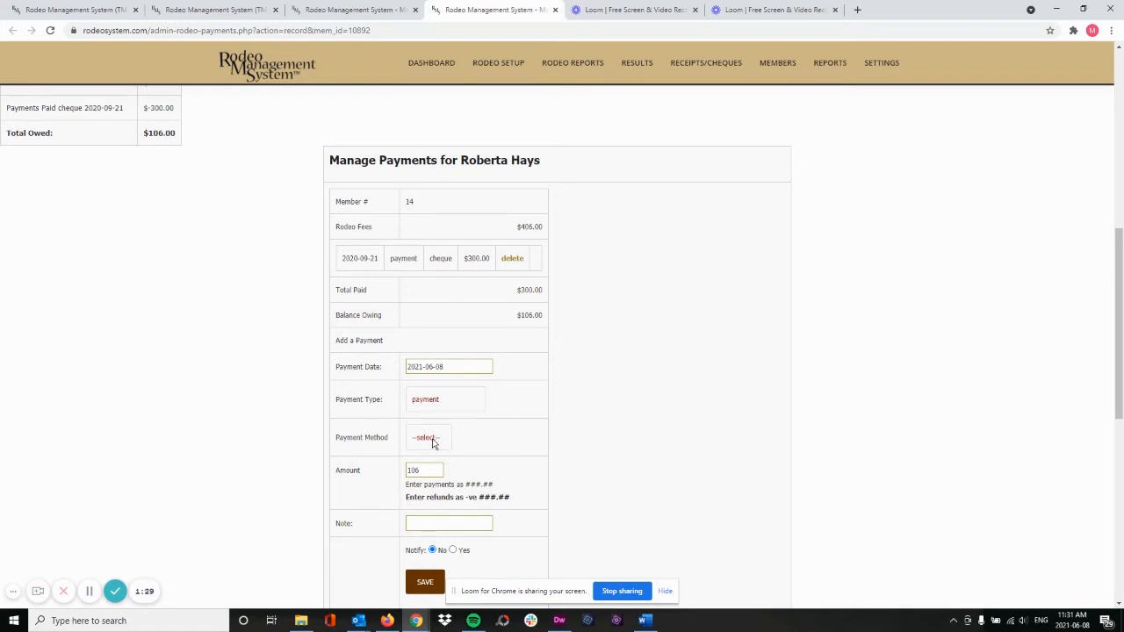
pyautogui.click(433, 438)
pyautogui.click(433, 465)
pyautogui.scroll(-2, 457, 477)
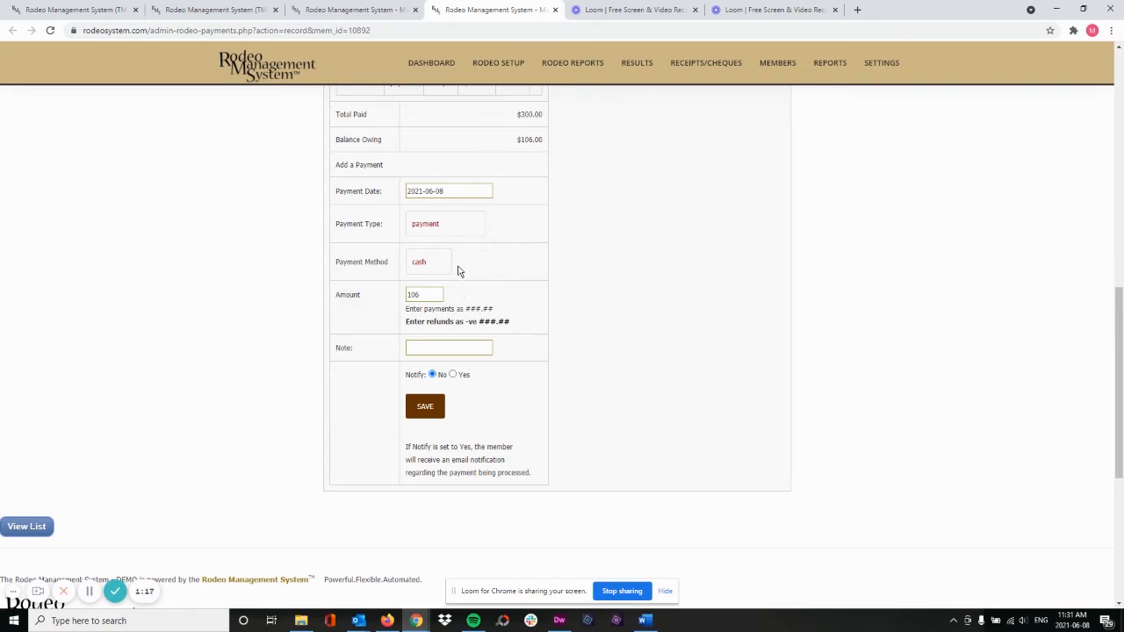
pyautogui.click(424, 410)
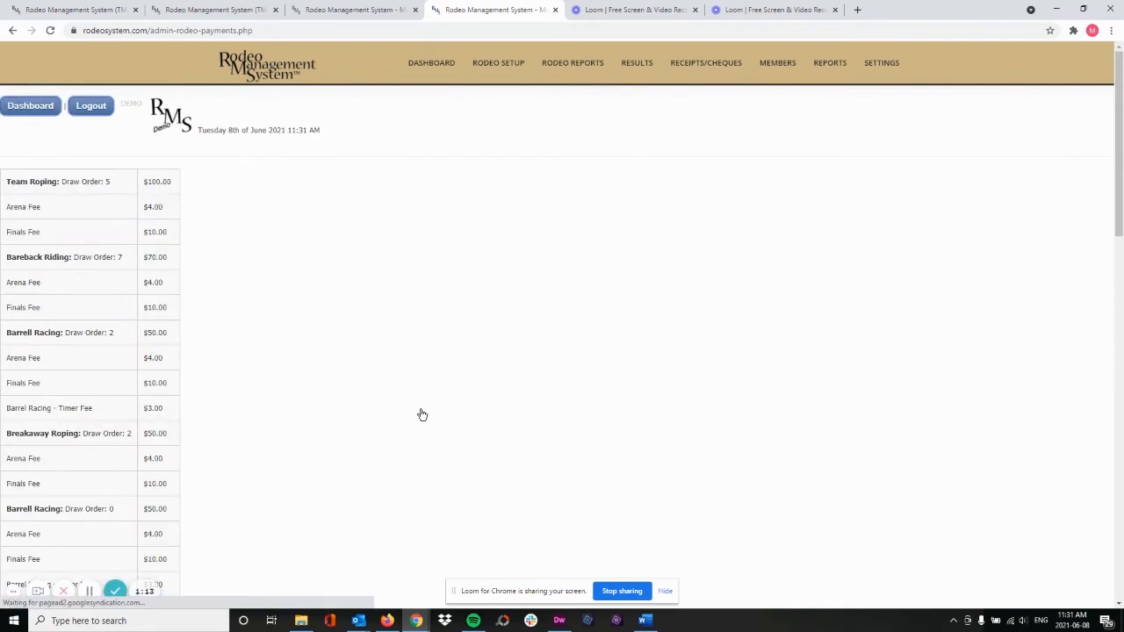
pyautogui.scroll(-3, 209, 294)
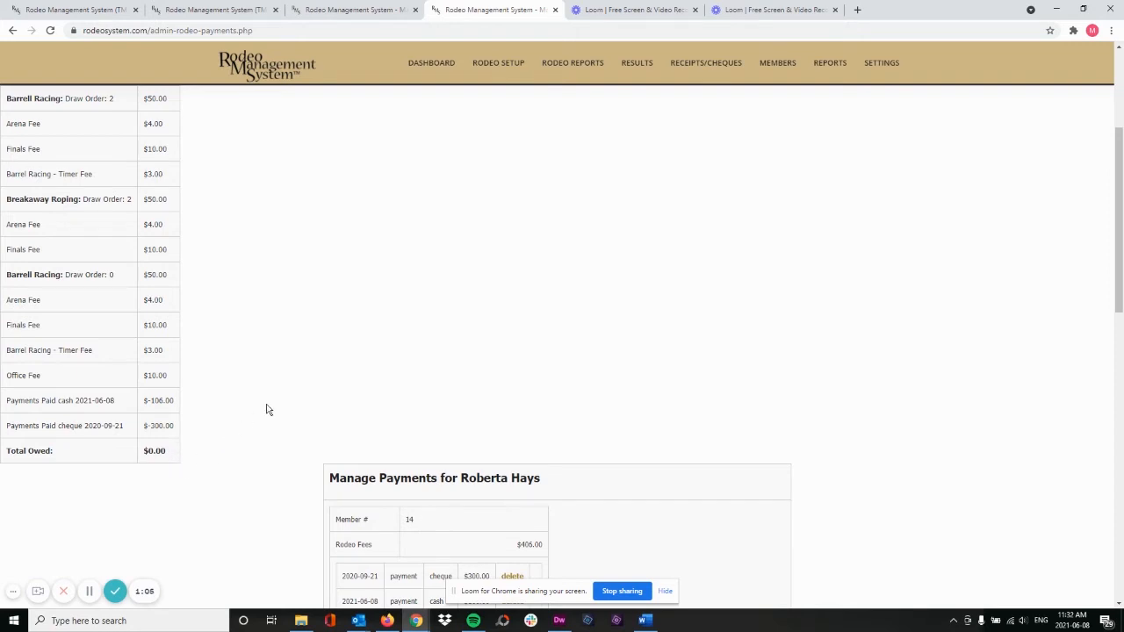
# Return to the Rodeo Demo 2 payments list and look over the members' paid and outstanding fees
pyautogui.scroll(-5, 266, 409)
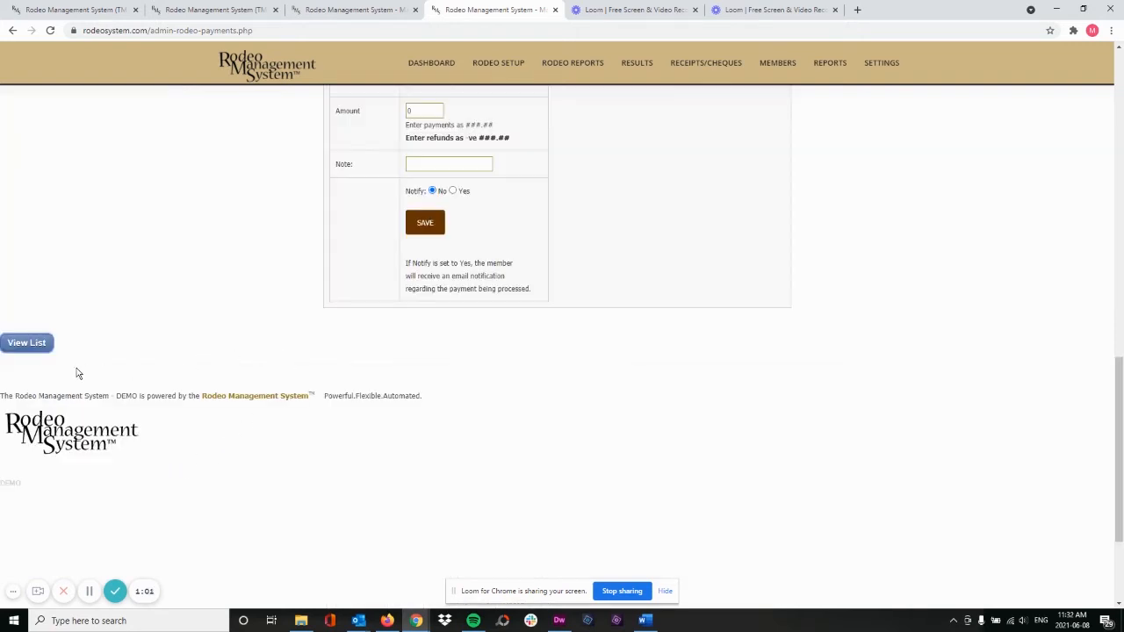
pyautogui.click(26, 343)
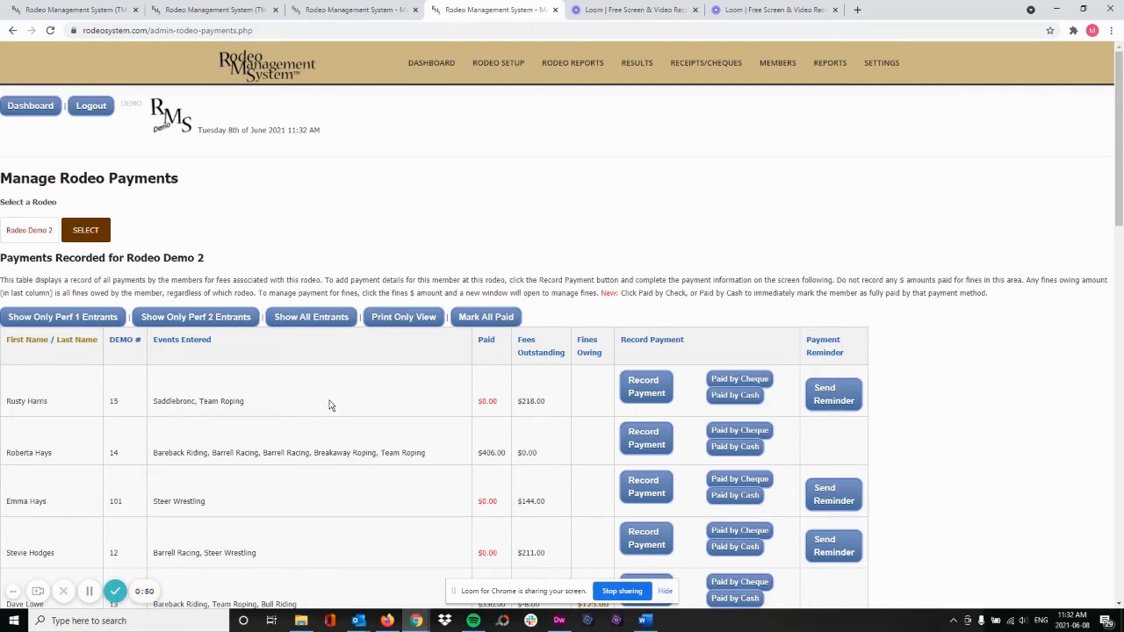
pyautogui.scroll(-2, 264, 377)
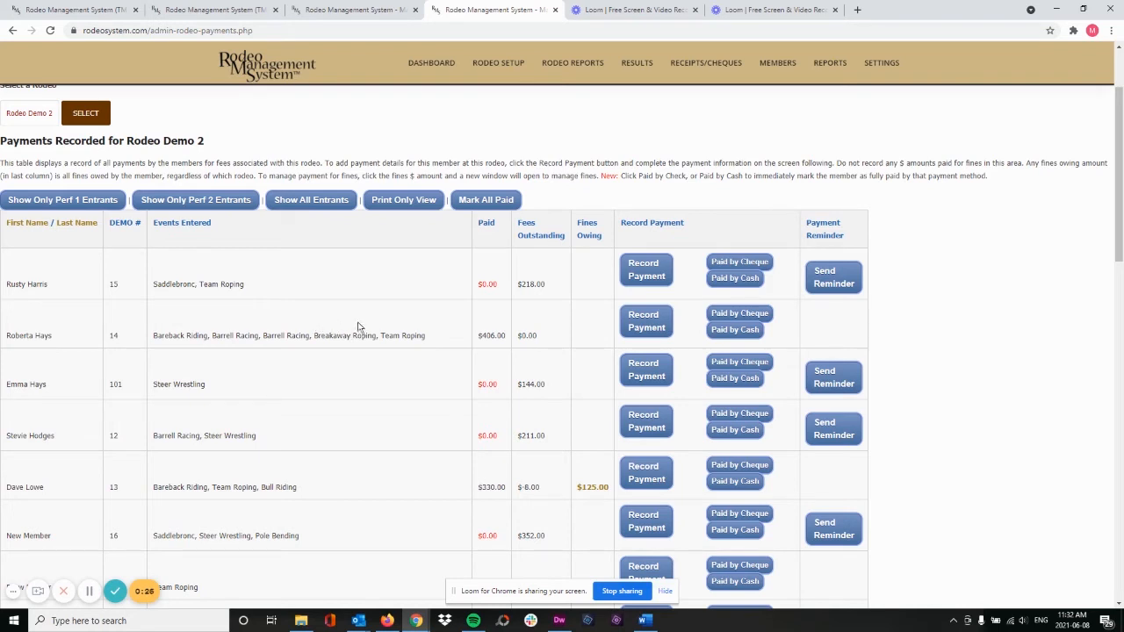
# Review the fee breakdown and payment record of the second listed member, then go back to the payments list
pyautogui.click(649, 325)
pyautogui.scroll(-1, 245, 257)
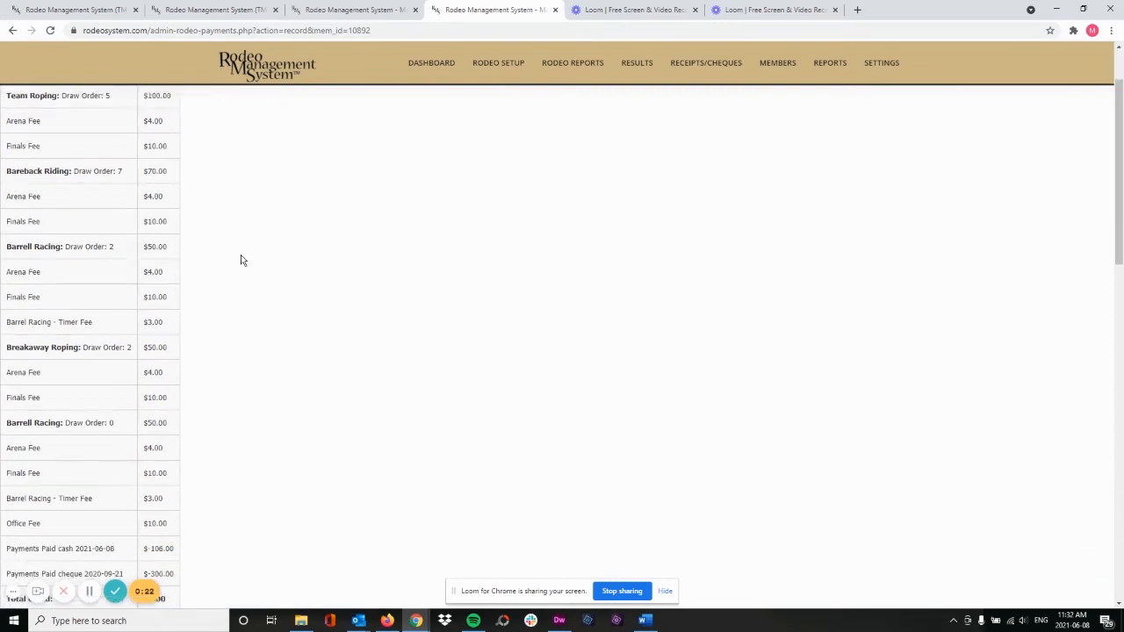
pyautogui.scroll(-2, 243, 260)
pyautogui.scroll(-4, 244, 262)
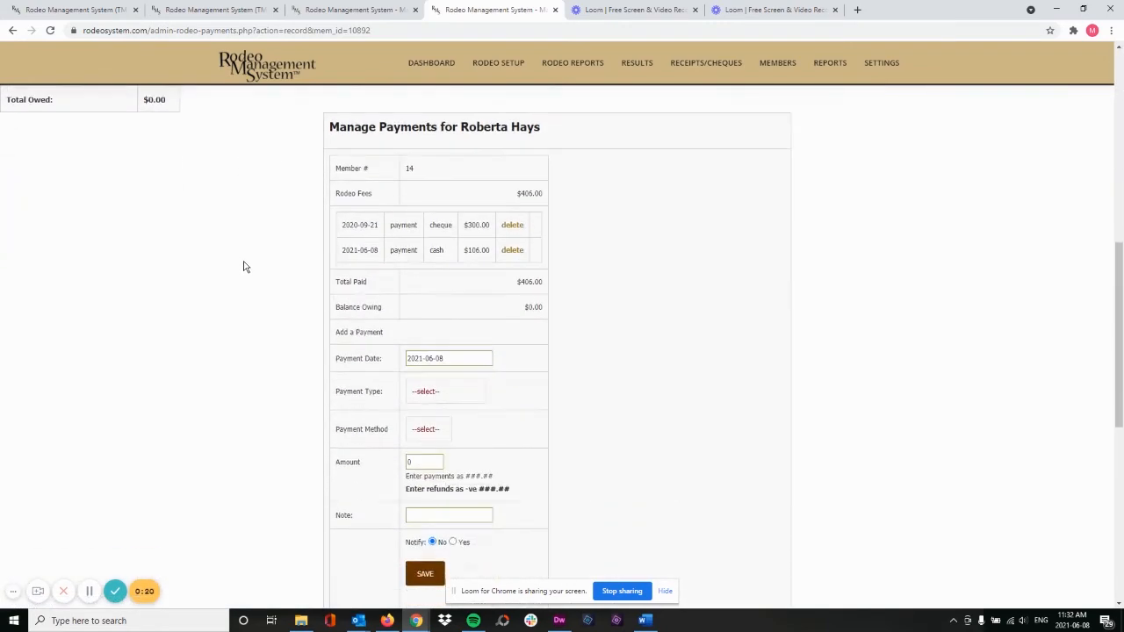
pyautogui.scroll(-4, 244, 266)
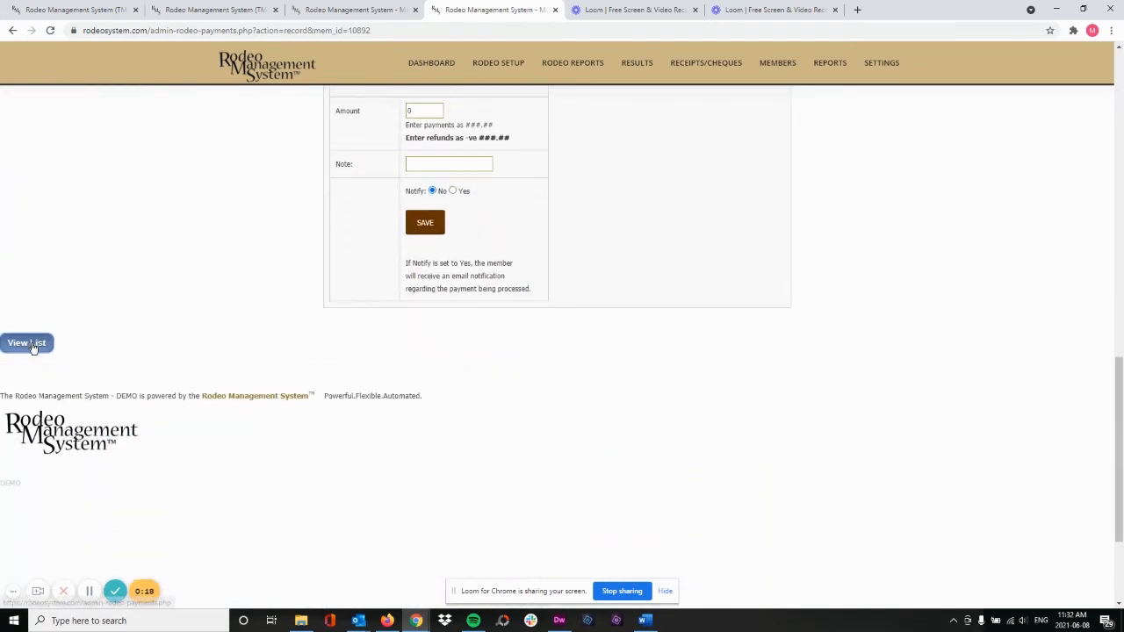
pyautogui.click(33, 345)
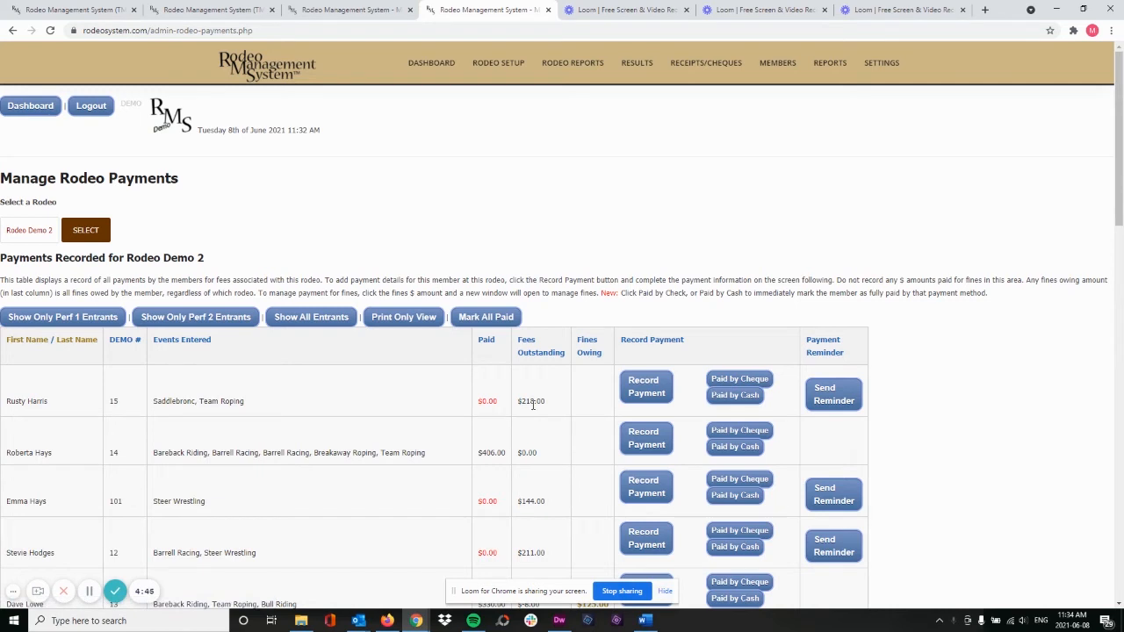
# Mark the first listed member as fully paid by cheque, then check that member's payment record and return to the list
pyautogui.click(740, 383)
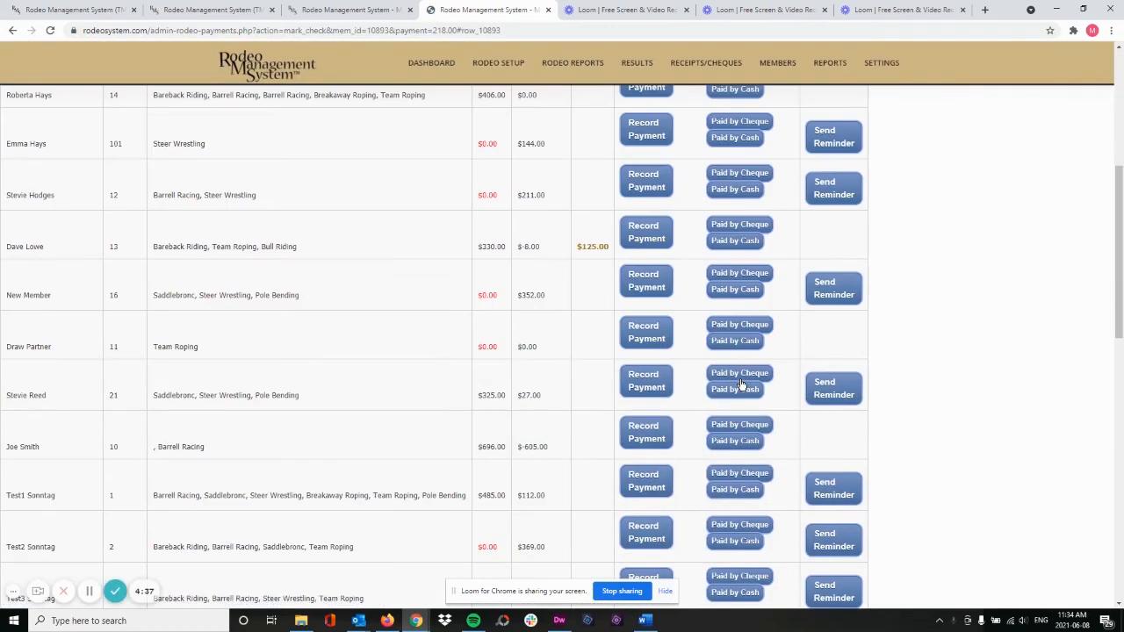
pyautogui.scroll(3, 354, 326)
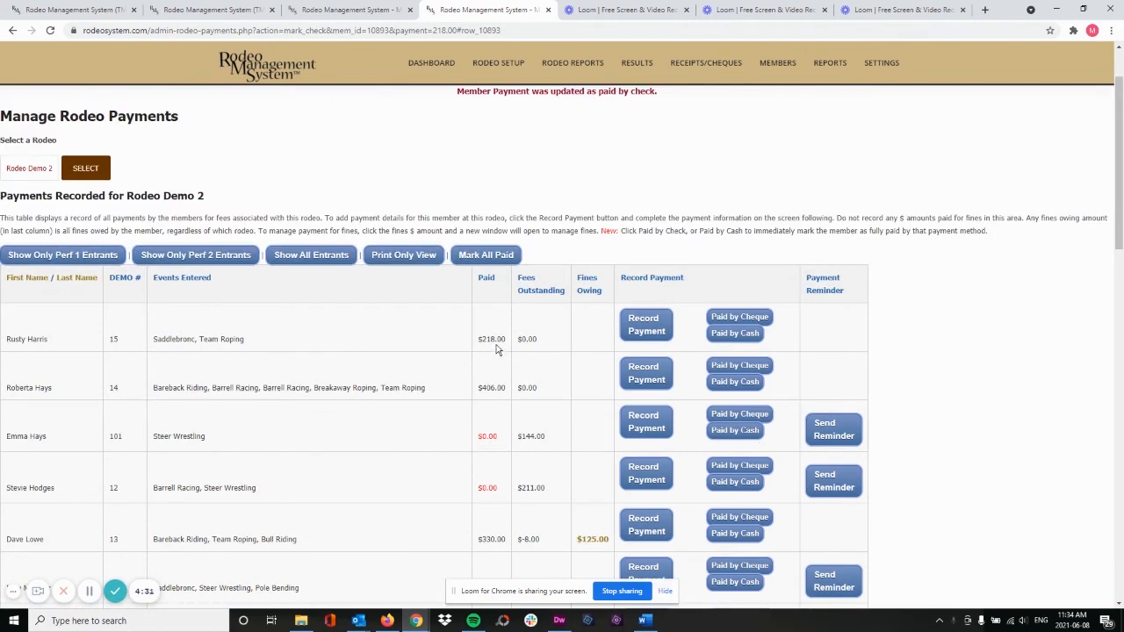
pyautogui.click(644, 329)
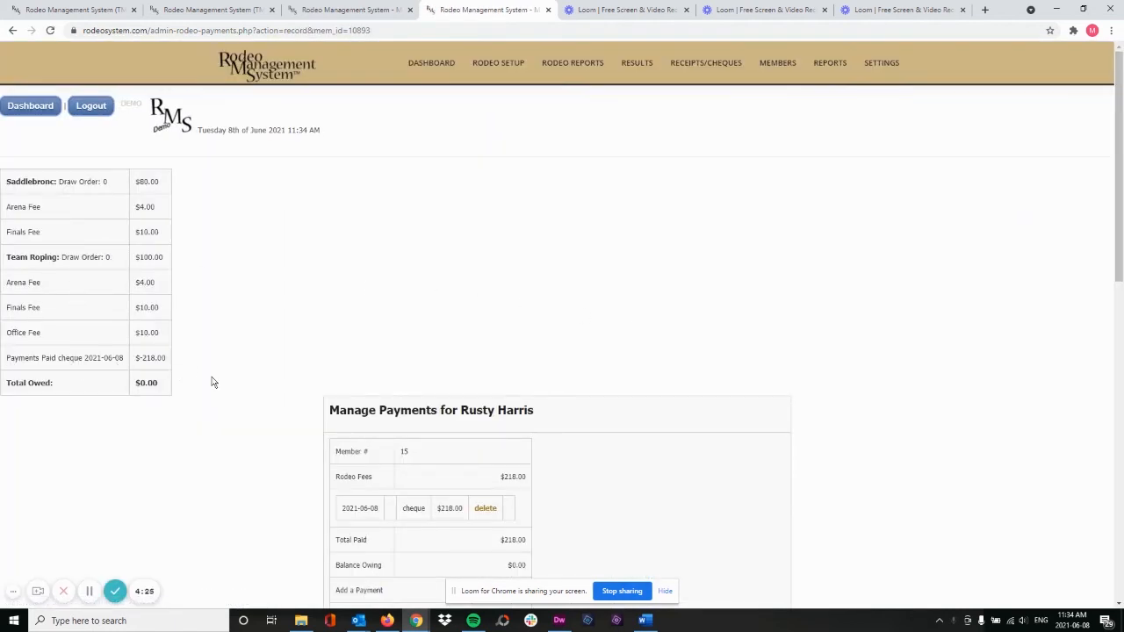
pyautogui.scroll(-2, 281, 380)
pyautogui.scroll(-1, 465, 328)
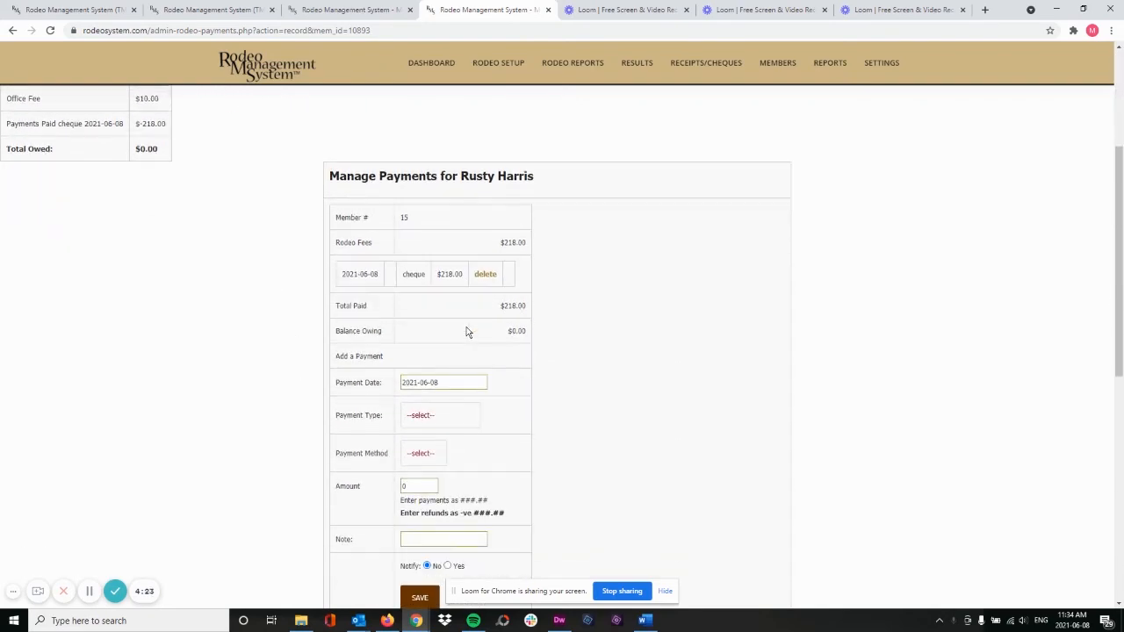
pyautogui.scroll(-2, 490, 377)
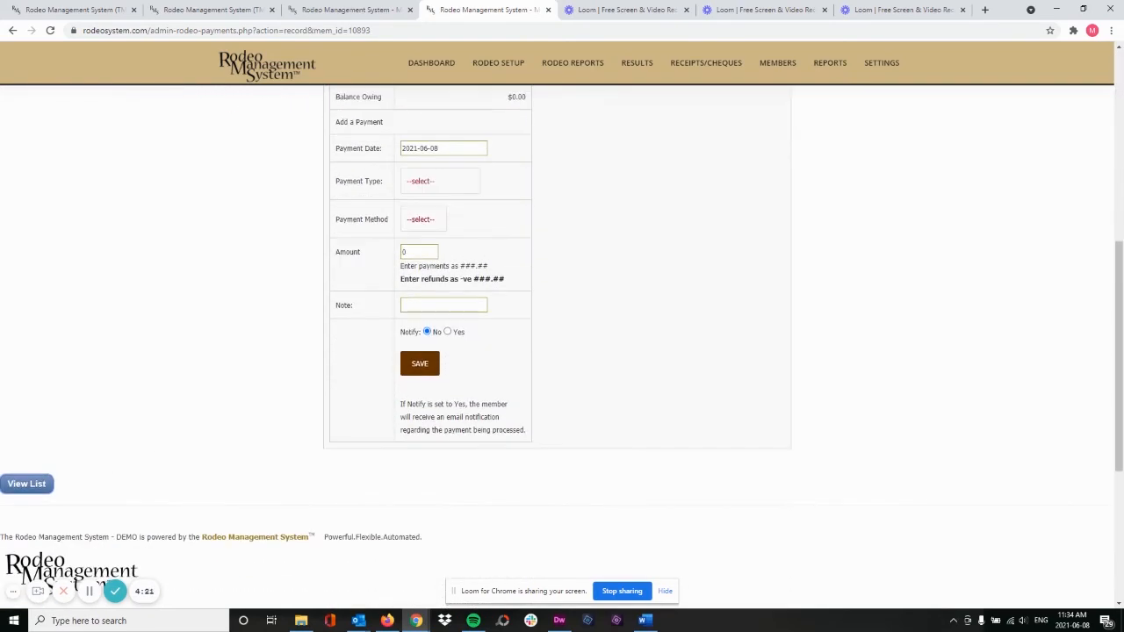
pyautogui.click(39, 489)
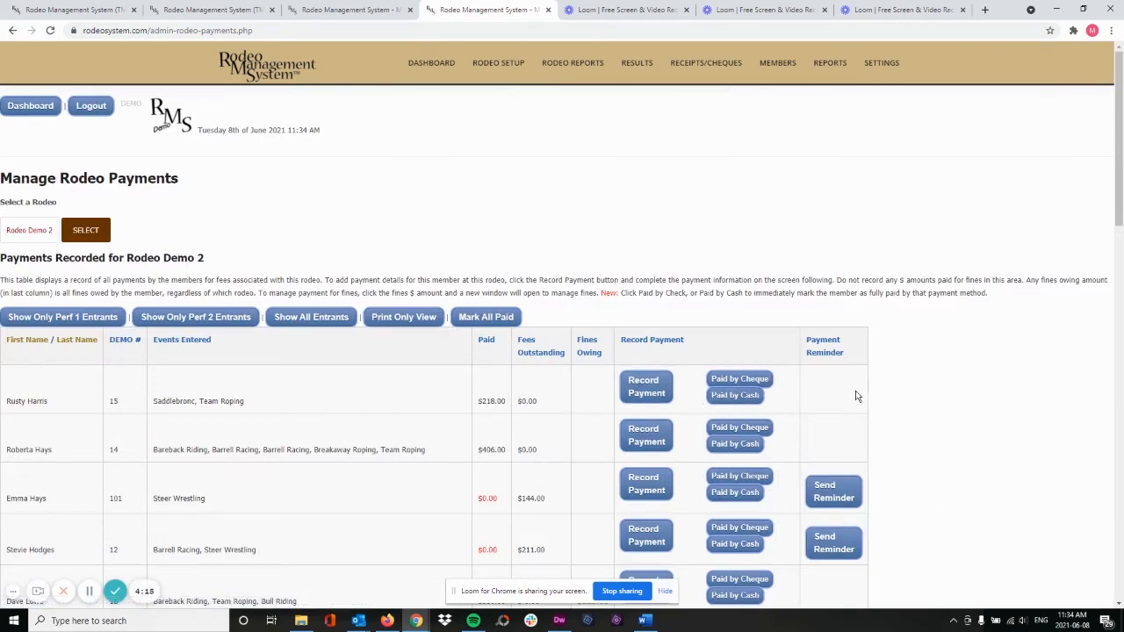
pyautogui.scroll(-2, 786, 394)
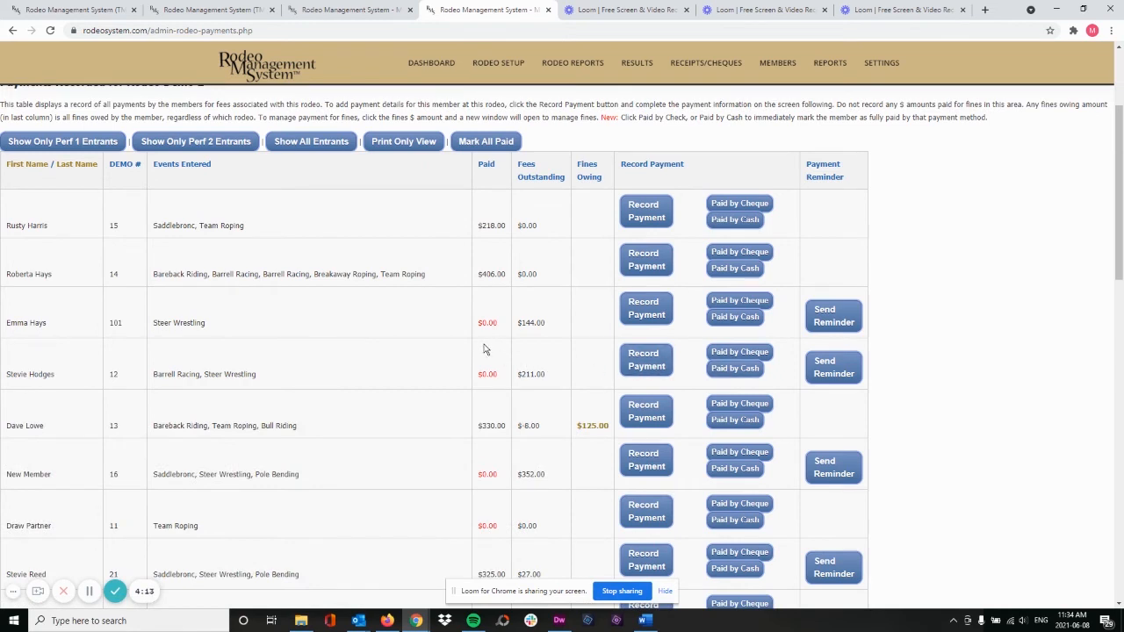
pyautogui.click(834, 325)
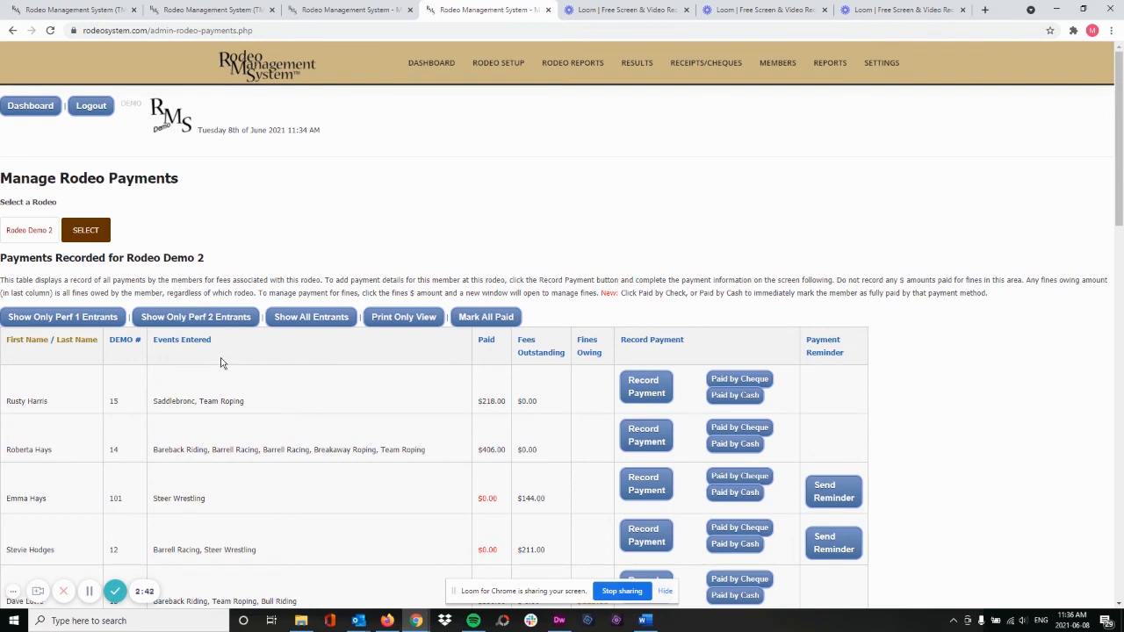
# Switch the Rodeo Demo 2 payments list to the print-only view and look through all listed members
pyautogui.click(413, 325)
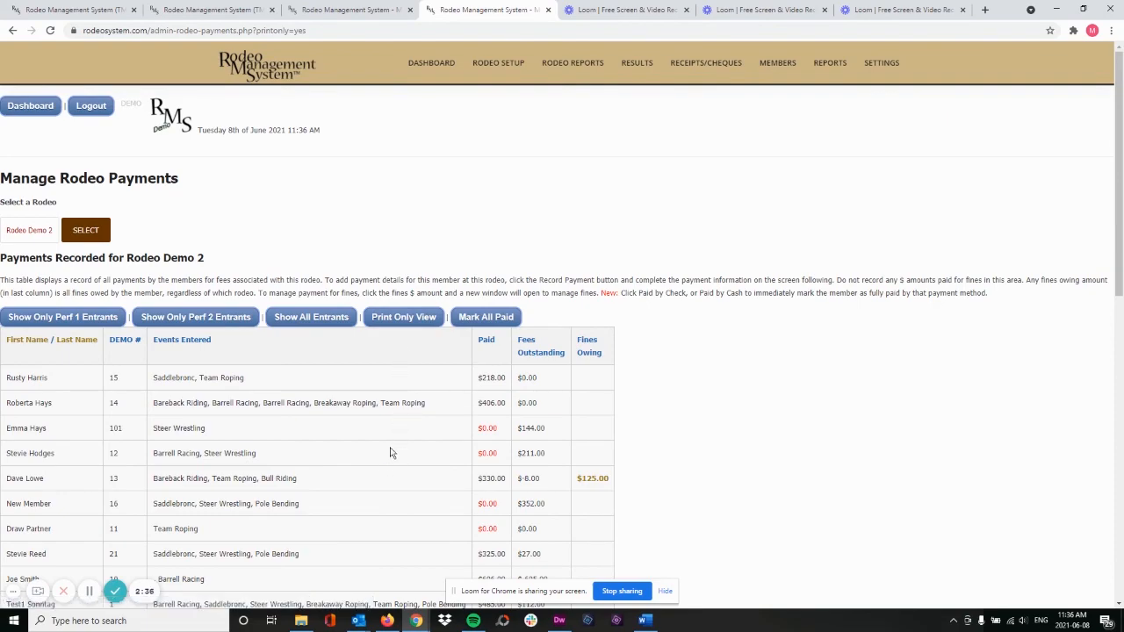
pyautogui.scroll(-3, 390, 454)
pyautogui.scroll(-3, 392, 451)
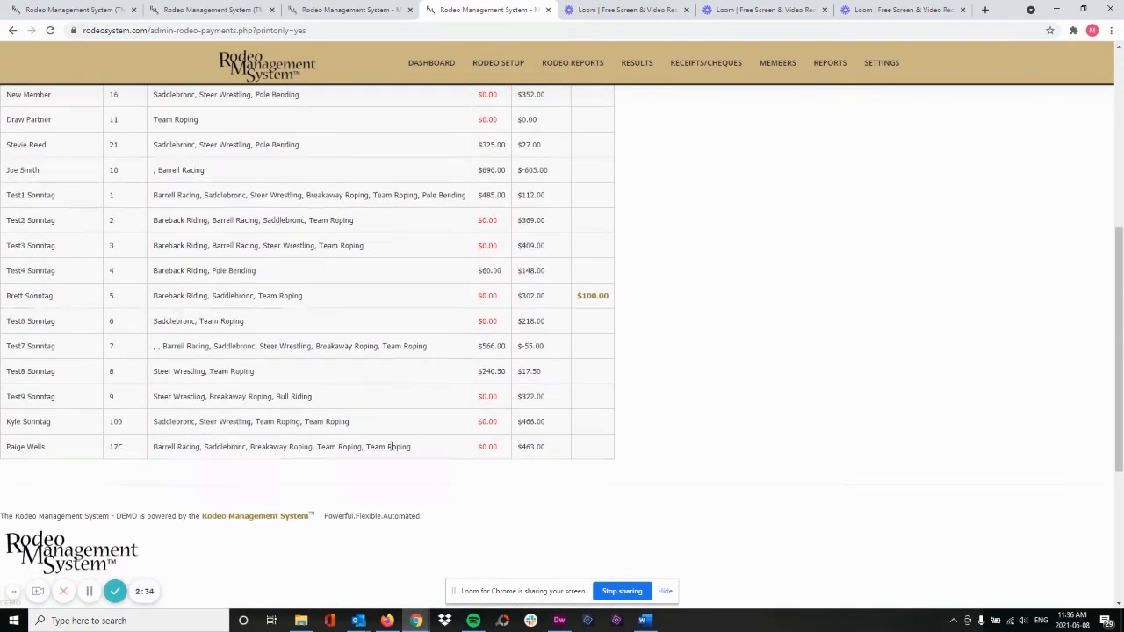
pyautogui.scroll(5, 391, 451)
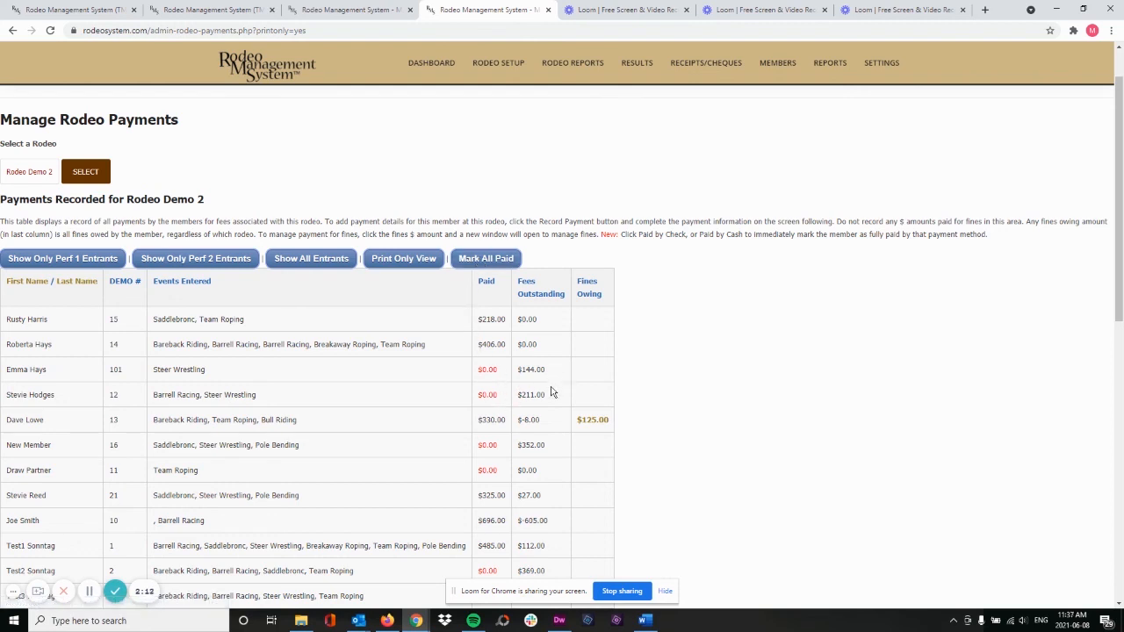
pyautogui.scroll(1, 358, 395)
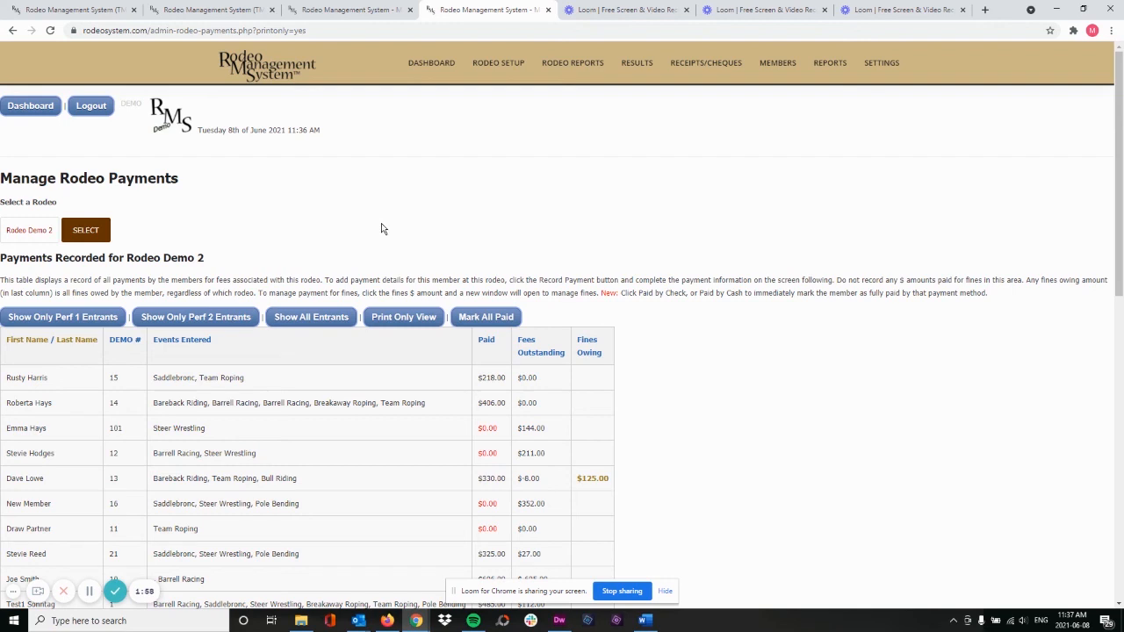
# Go back to the Manage Rodeo Entrants list and reload it to refresh the amounts owing
pyautogui.click(342, 11)
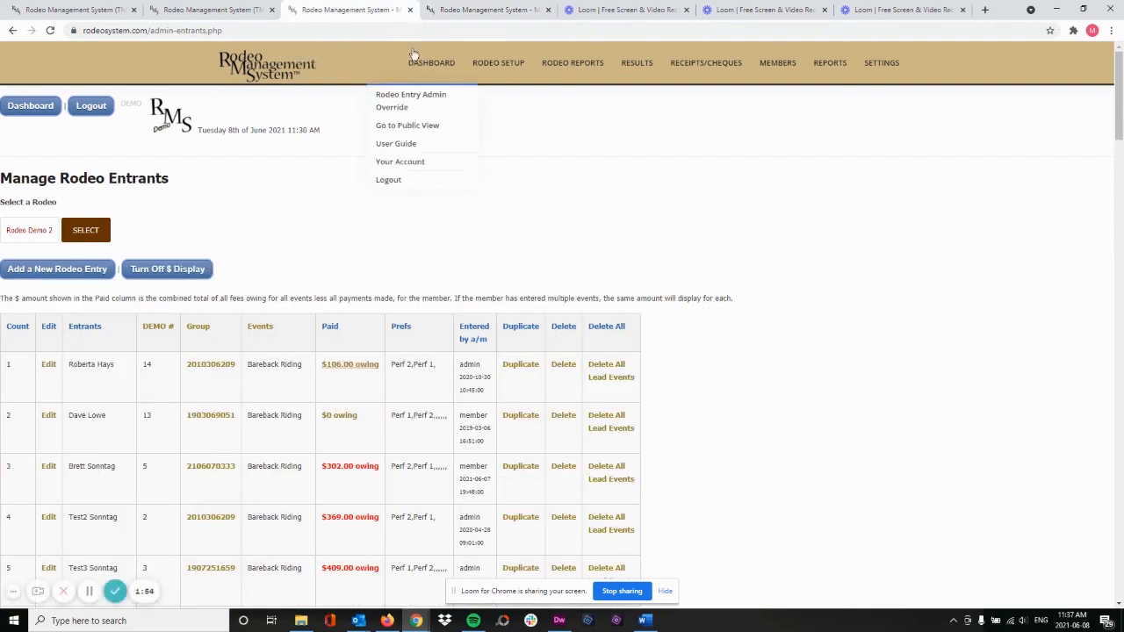
pyautogui.click(490, 9)
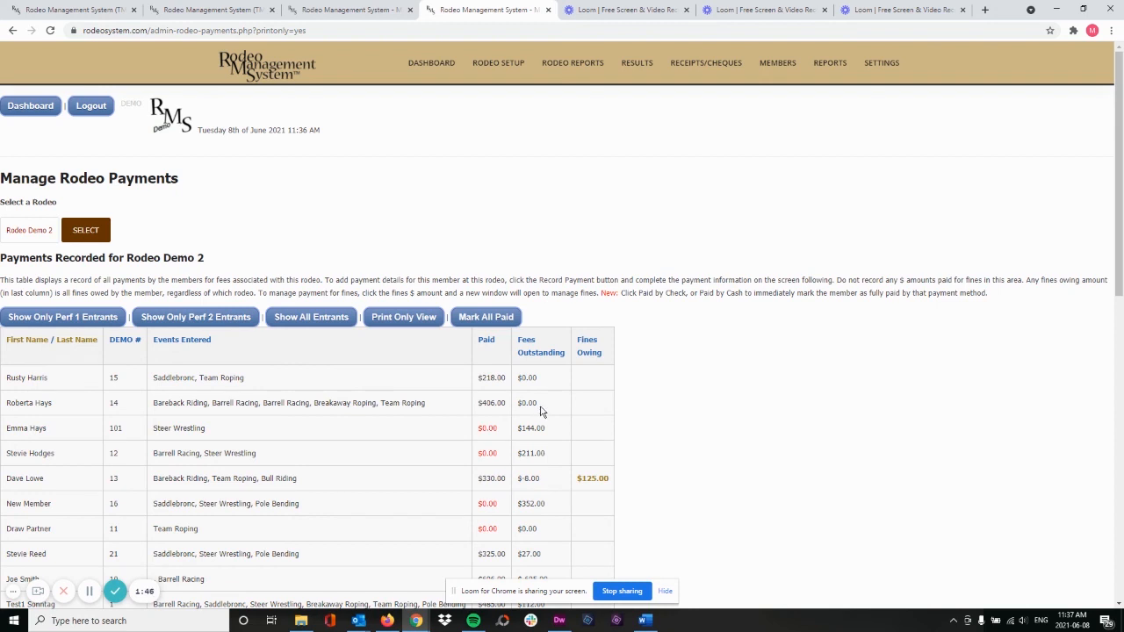
pyautogui.click(348, 13)
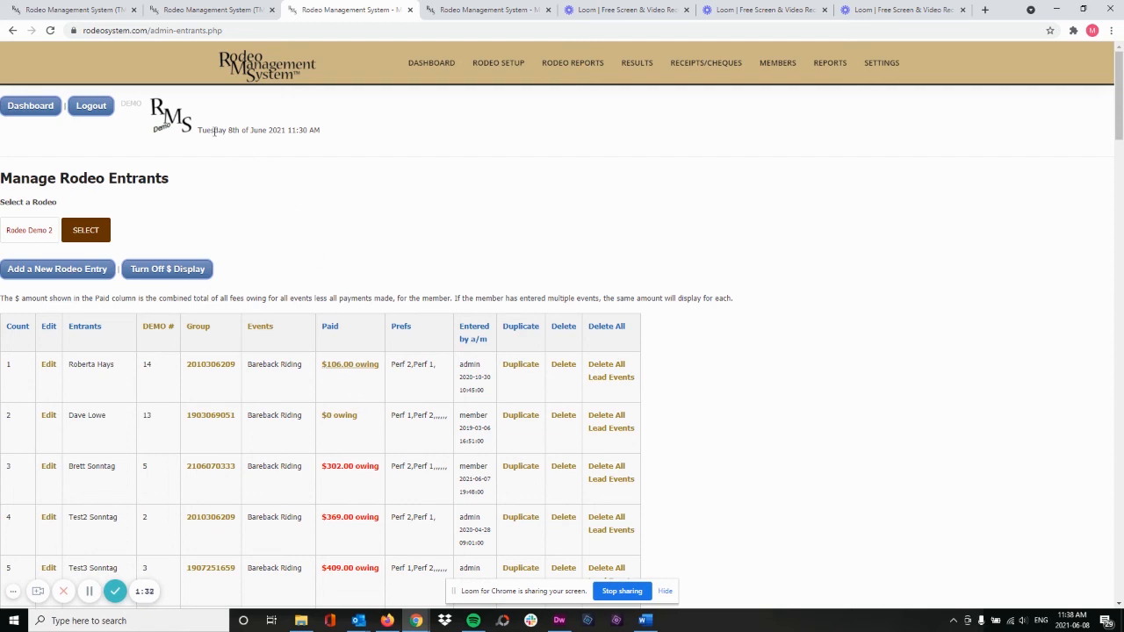
pyautogui.click(50, 32)
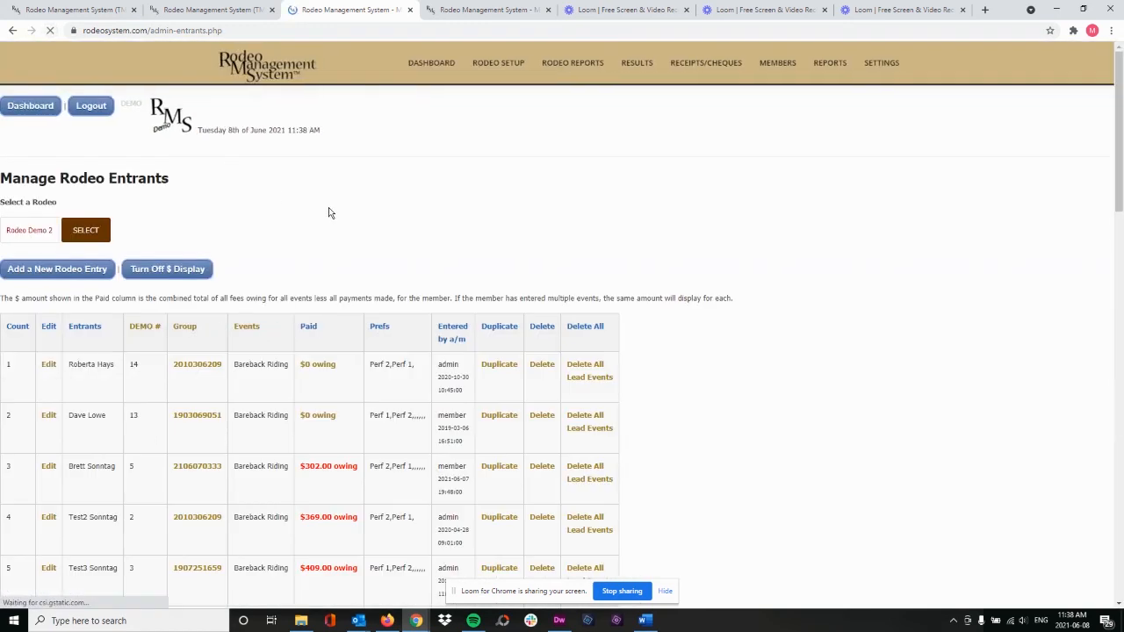